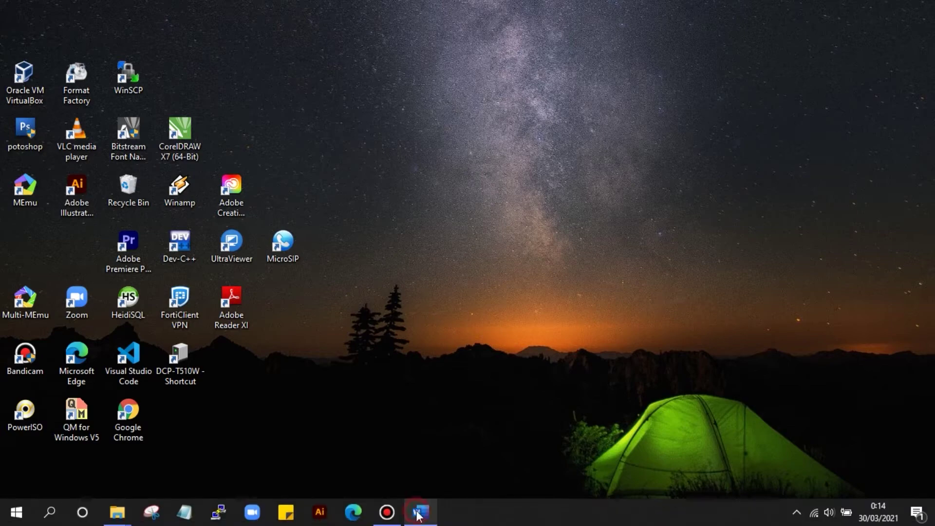
Switch to Word and create a new blank document.
left_click(420, 512)
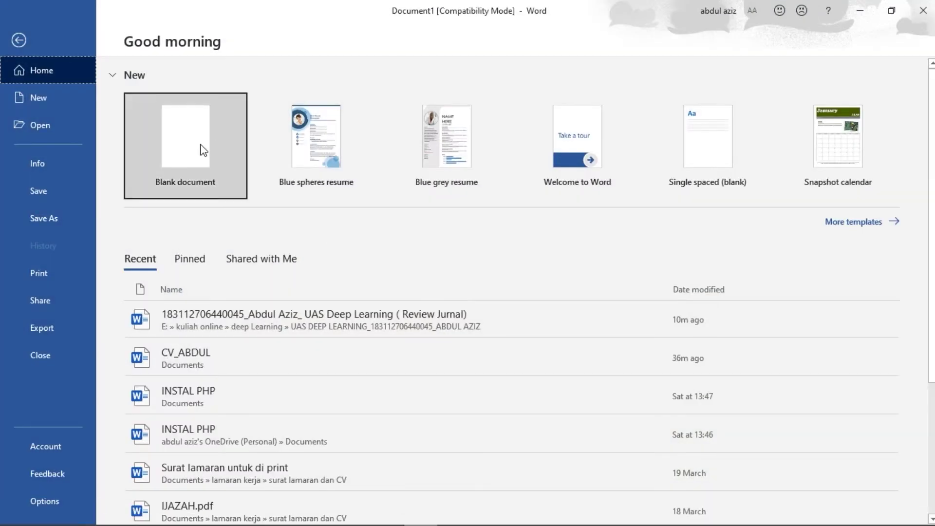
left_click(195, 148)
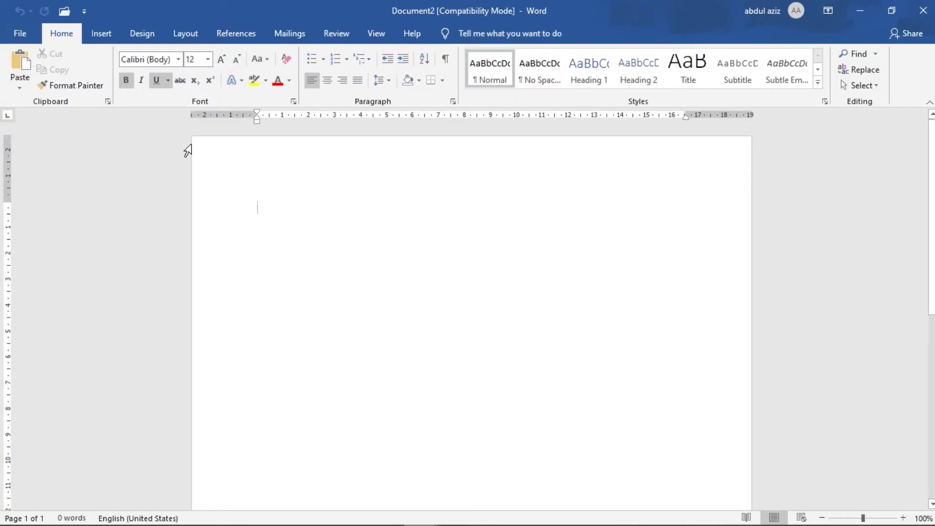
Set the paper size to A4 and apply the last custom margins of 2,54 cm on all sides.
left_click(185, 34)
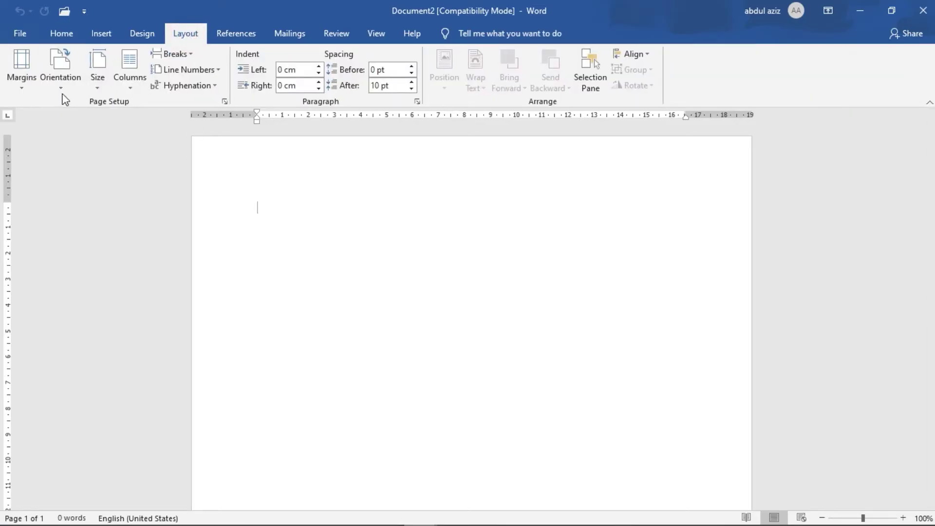
left_click(96, 89)
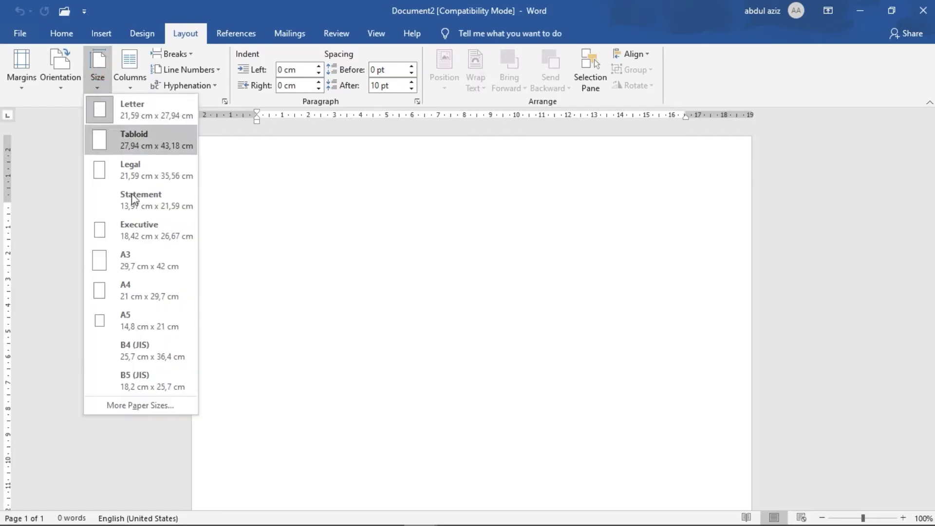
left_click(105, 291)
left_click(28, 89)
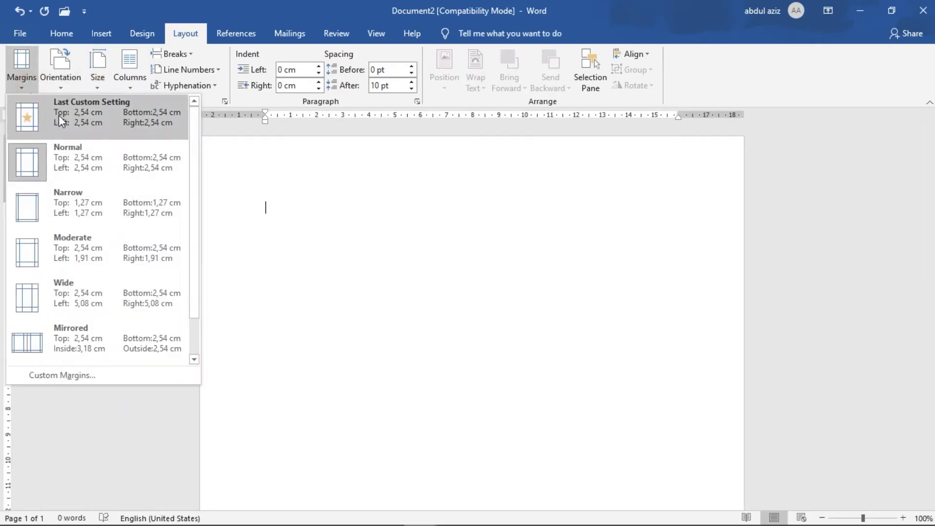
left_click(59, 115)
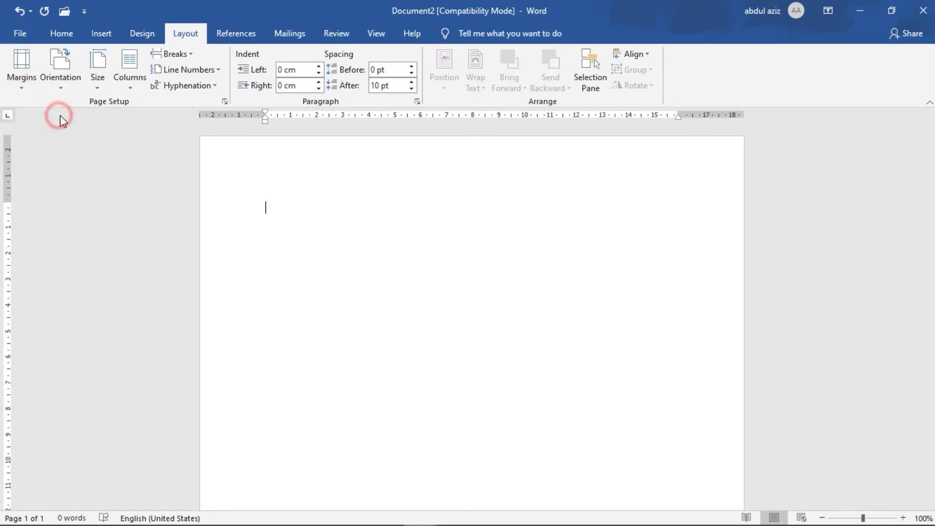
Enter the text "Halo teman-teamn pada video kali ini kita akan belajar tentang editing teks mulai dari menghapus teks, menyisipkan teks, menyorot teks dan lain-lain.".
left_click(69, 39)
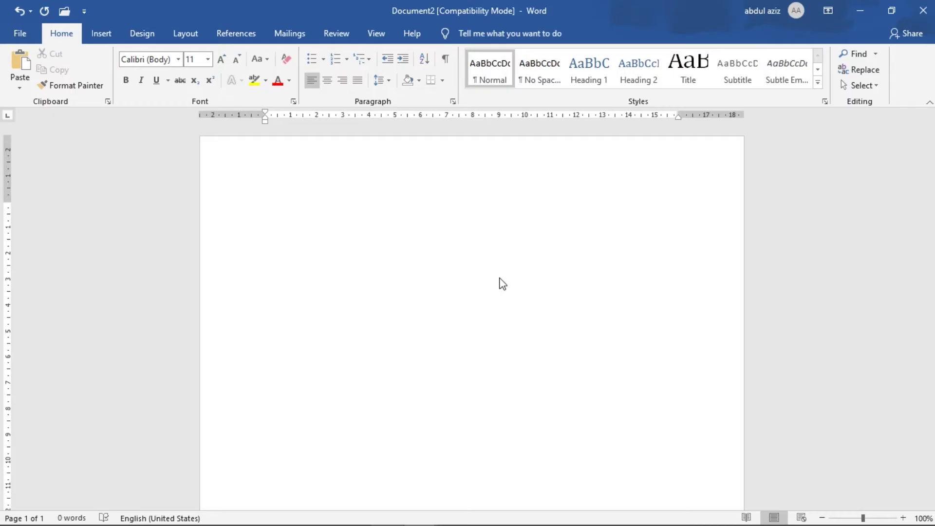
type("Halo te")
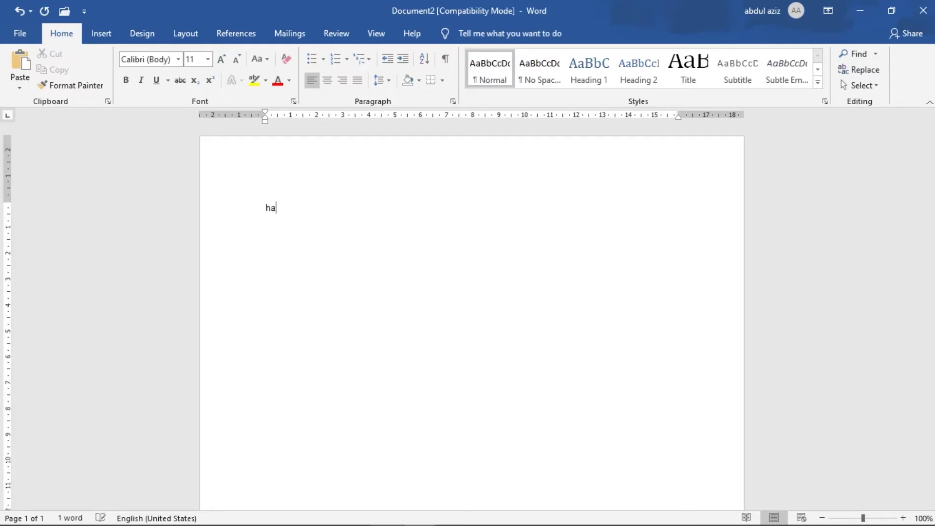
type("man-teamn pada vi")
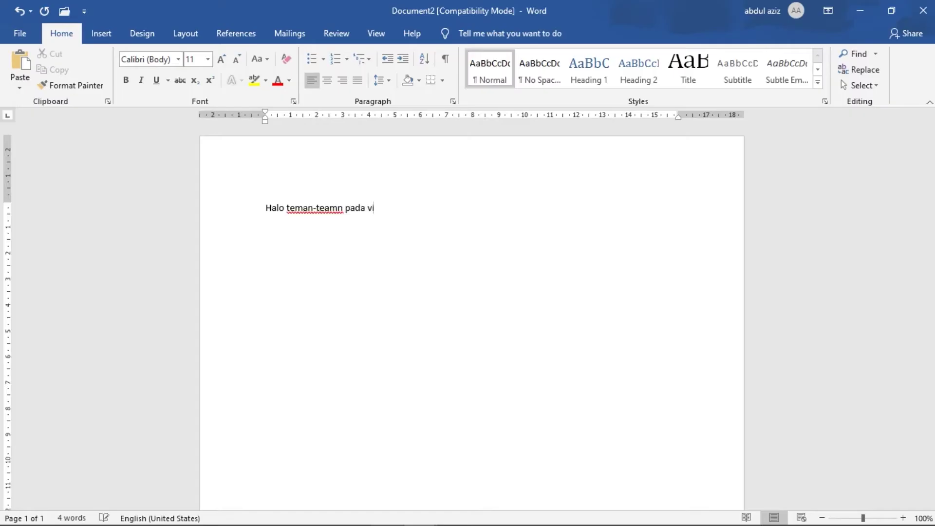
type("deo kali ini kita akan belajar")
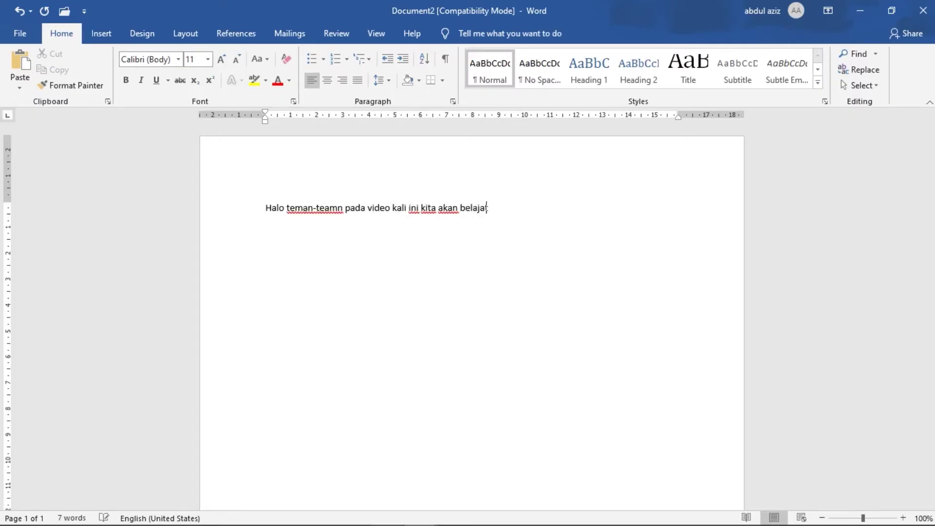
type(" tentang editin")
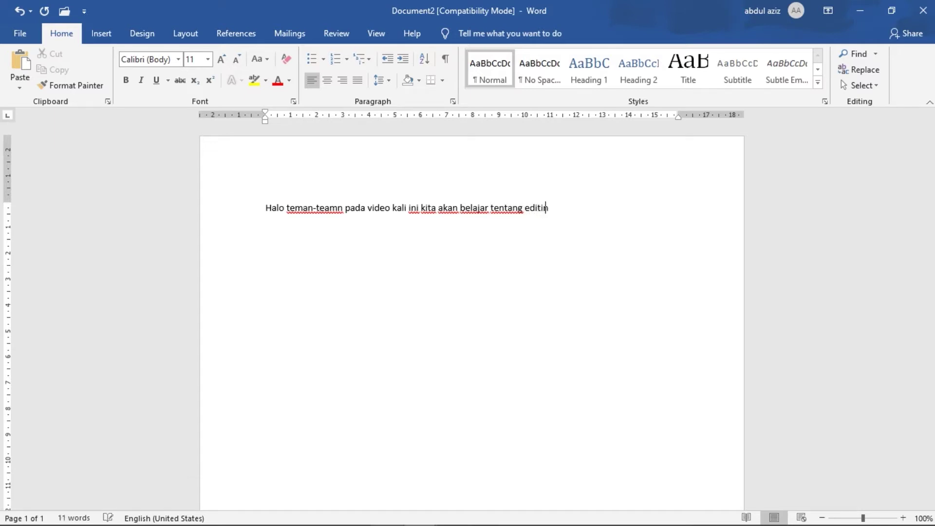
type("g teks mulai dari mengh")
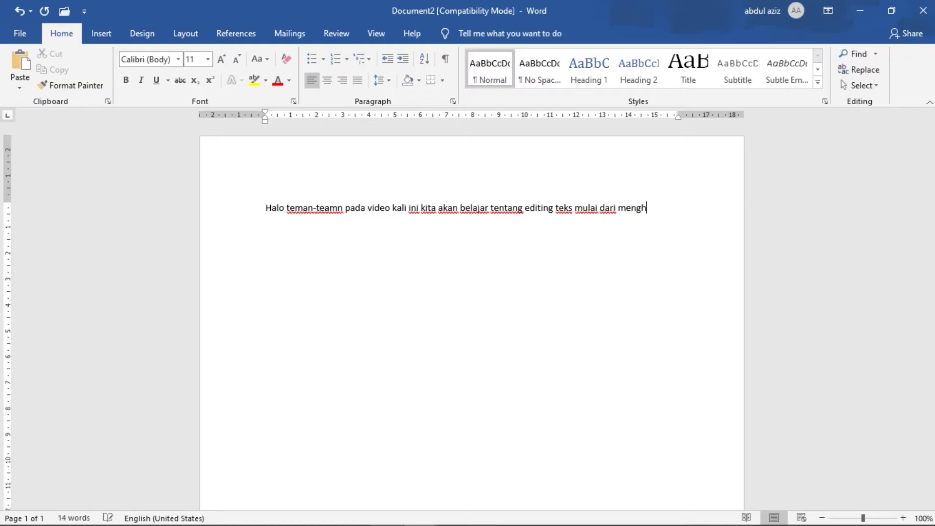
type("apus teks, menyi")
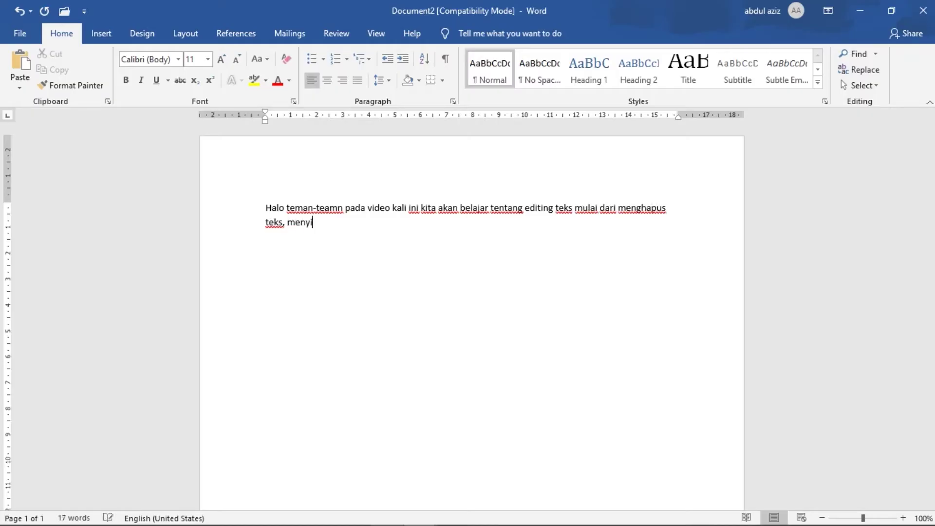
type("sipkan teks, men")
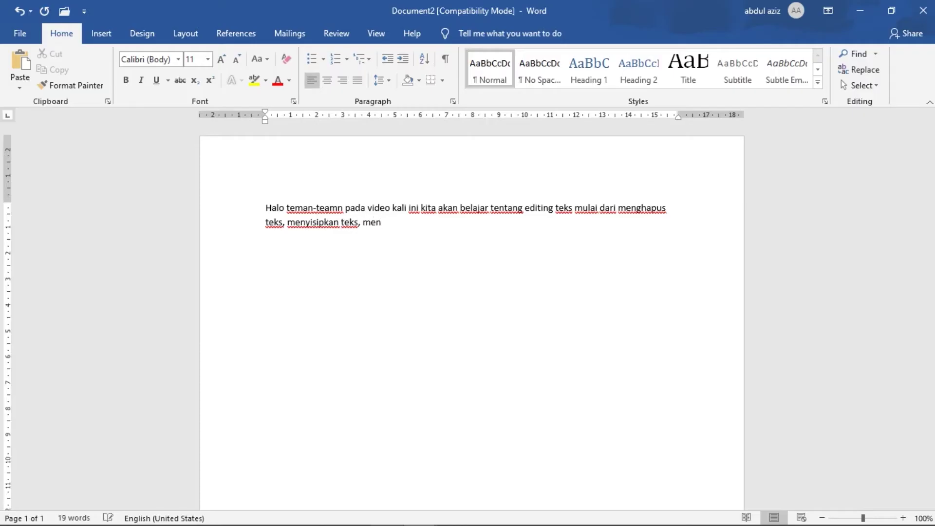
type("yorot teks dan lain-lain.")
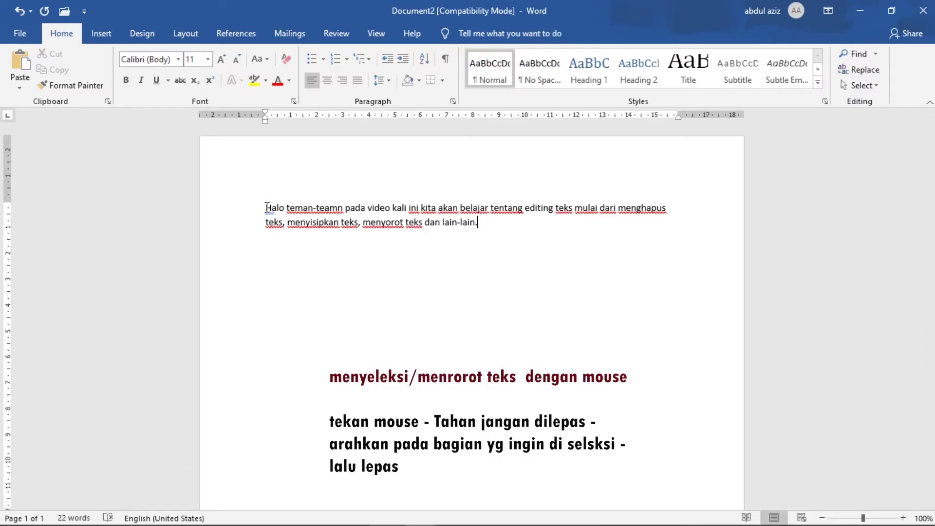
Select the whole paragraph, then limit the selection to its first line.
left_click_drag(266, 208, 484, 220)
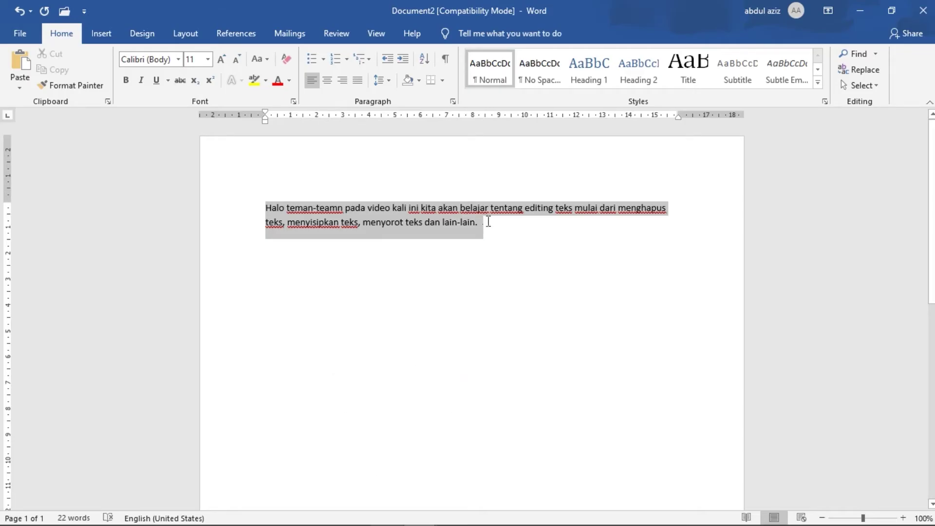
left_click_drag(489, 222, 694, 203)
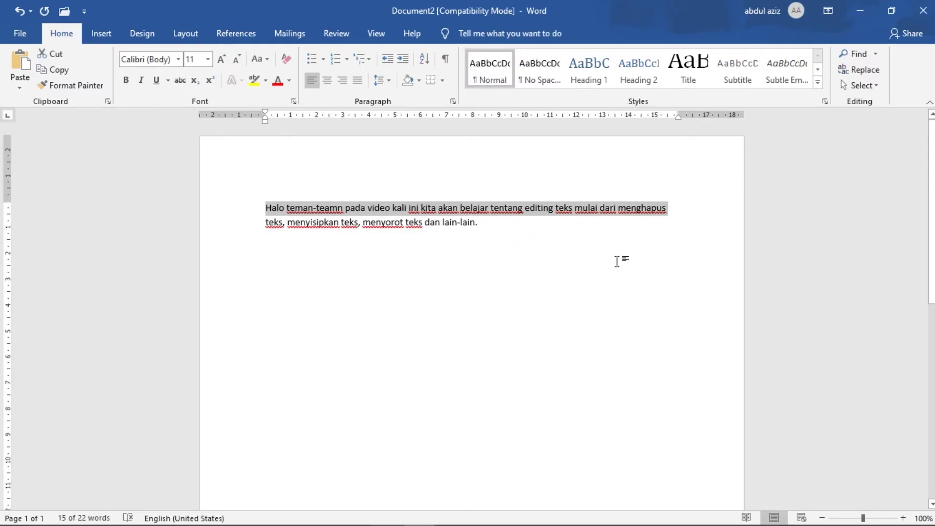
Select "menyisipkan teks, menyorot teks dan lain-lain." in the second line, then clear the selection.
left_click(486, 224)
left_click_drag(449, 224, 291, 225)
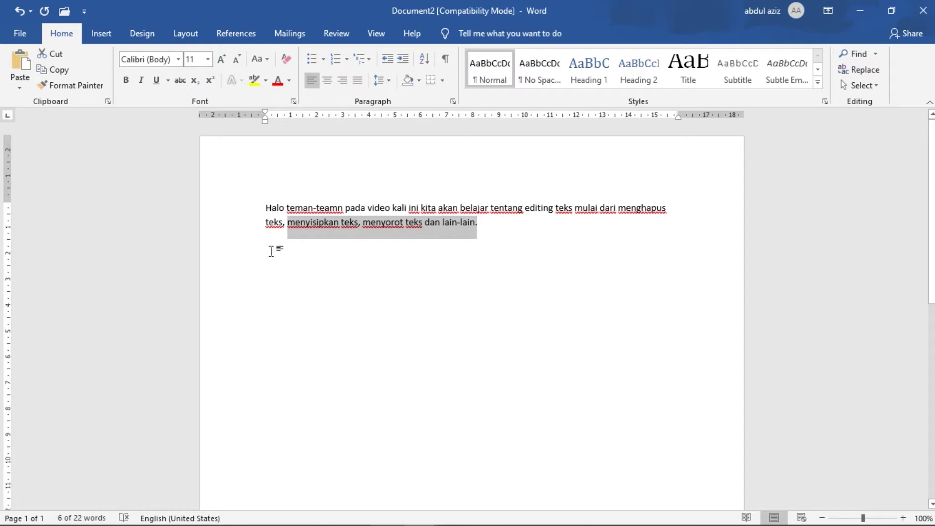
left_click(525, 247)
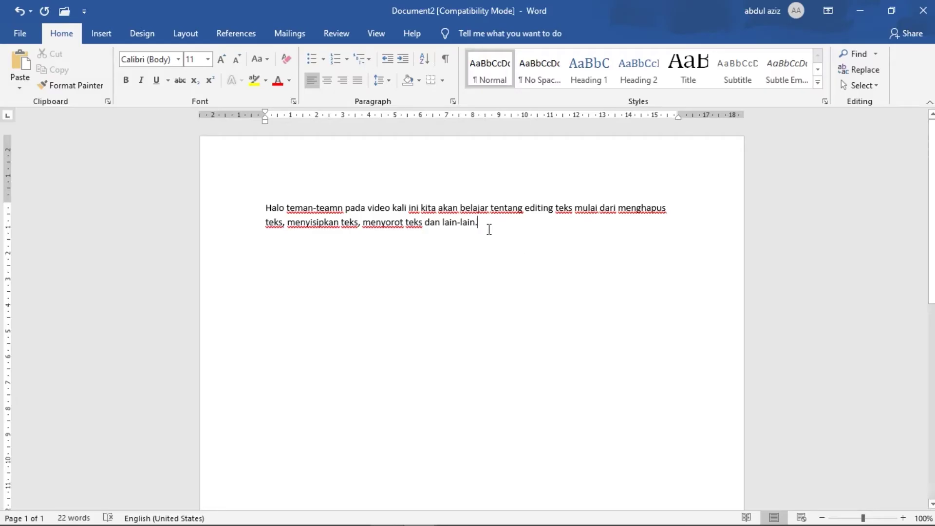
Extend a selection character by character backward from the sentence's end to cover "menyorot teks dan lain-lain.".
left_click_drag(489, 229, 530, 223)
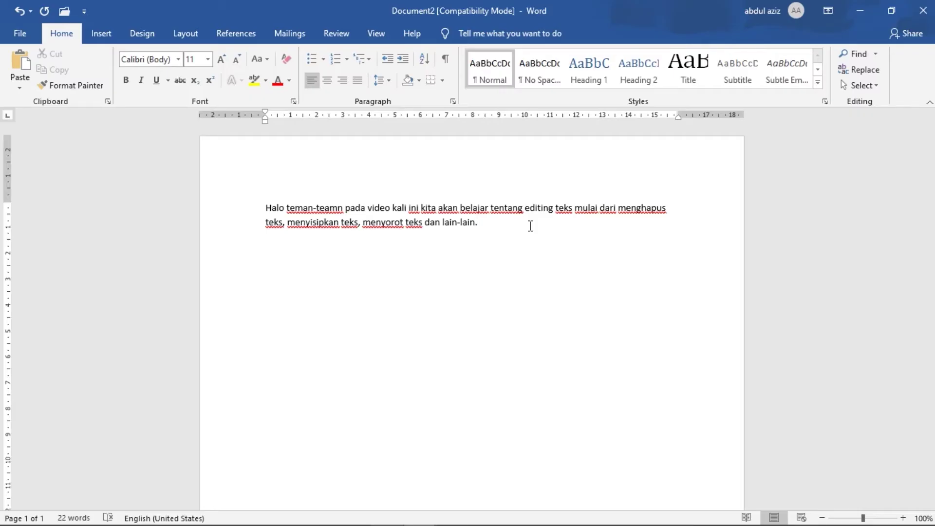
key("shift+Left")
key("shift+Left")
key("shift+Left")
key("shift+Left")
key("shift+Left")
key("shift+Left")
key("shift+Left")
key("shift+Left")
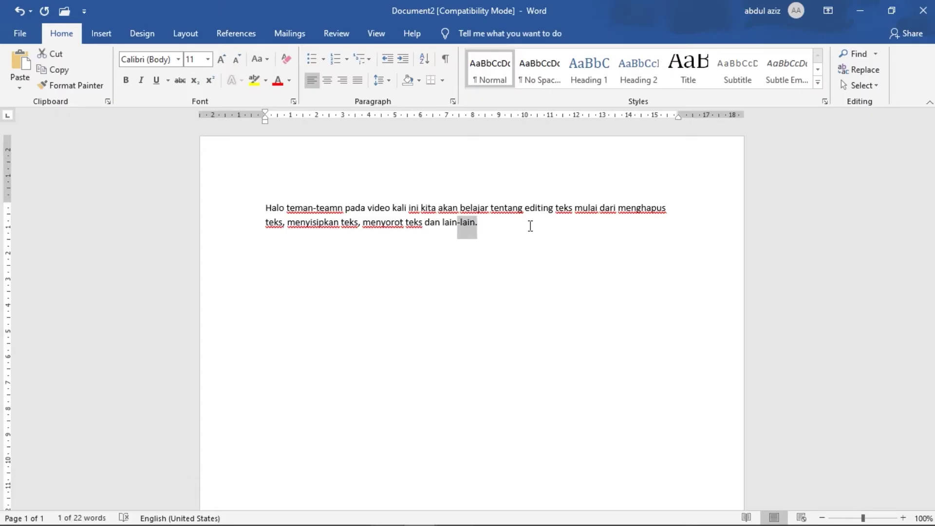
key("shift+Left")
key("shift+Left")
key("shift+Left")
key("shift+Left")
key("shift+Left")
key("shift+Left")
key("shift+Left")
key("shift+Left")
key("shift+Left")
key("shift+Left")
key("shift+Left")
key("shift+Left")
key("shift+Left")
key("shift+Left")
key("shift+Left")
key("shift+Left")
key("shift+Left")
key("shift+Left")
key("shift+Left")
key("shift+Left")
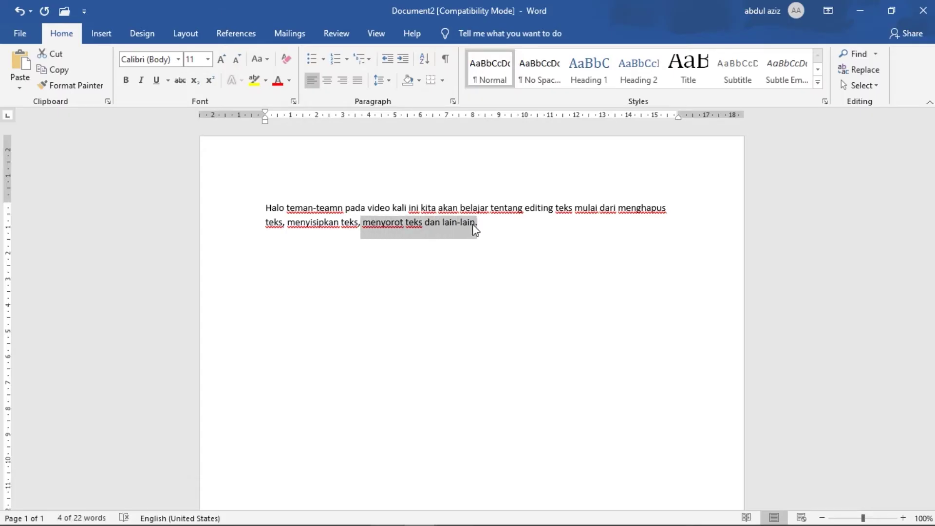
Extend a selection character by character forward from the paragraph's start to cover "Halo teman-teamn pada video kali".
left_click(266, 207)
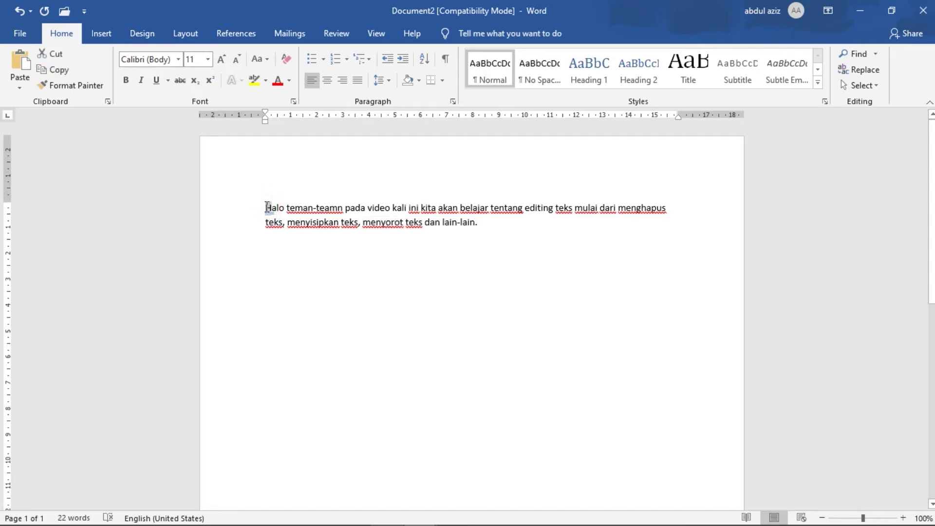
key("shift+Right")
key("shift+Right")
key("shift+Right")
key("shift+Right")
key("shift+Right")
key("shift+Right")
key("shift+Right")
key("shift+Right")
key("shift+Right")
key("shift+Right")
key("shift+Right")
key("shift+Right")
key("shift+Right")
key("shift+Right")
key("shift+Right")
key("shift+Right")
key("shift+Right")
key("shift+Right")
key("shift+Right")
key("shift+Right")
key("shift+Right")
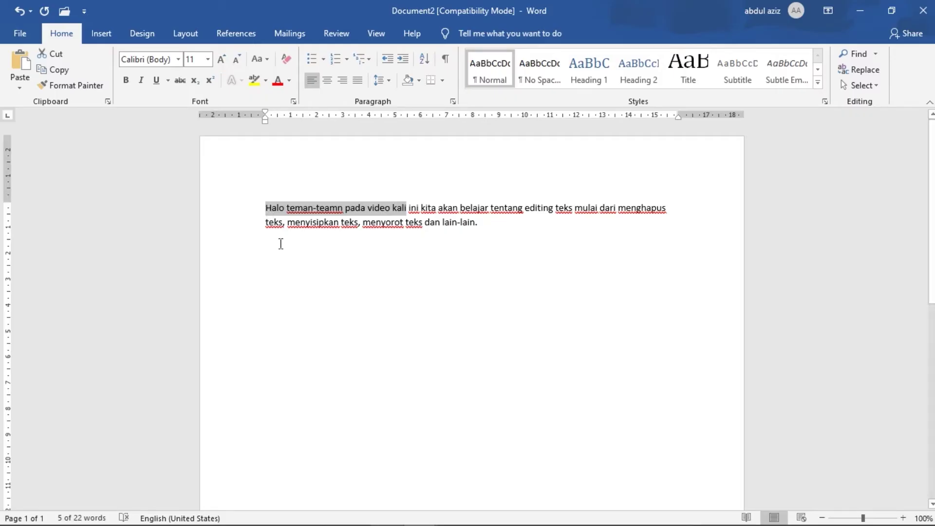
left_click(281, 244)
left_click_drag(266, 208, 364, 215)
left_click(264, 213)
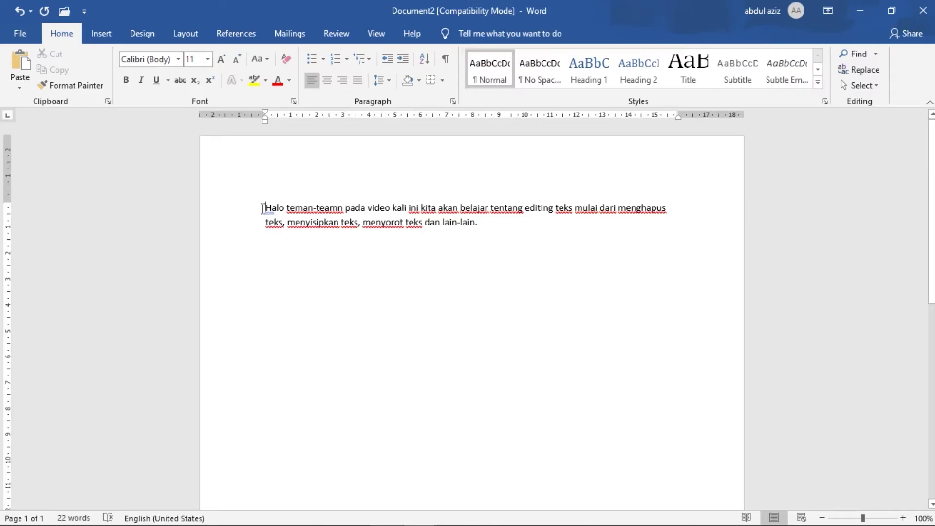
Erase "dan lain-lain." character by character from the end of the sentence.
left_click(479, 224)
key("BackSpace")
key("BackSpace")
key("BackSpace")
key("BackSpace")
key("BackSpace")
key("BackSpace")
key("BackSpace")
key("BackSpace")
key("BackSpace")
key("BackSpace")
key("BackSpace")
key("BackSpace")
key("BackSpace")
key("BackSpace")
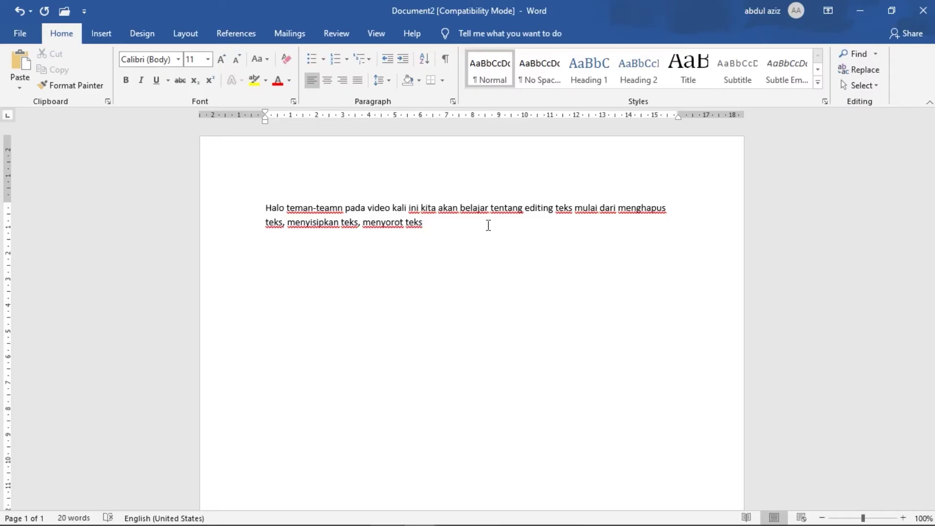
Remove "teman-teamn" after "Halo" by deleting forward character by character.
left_click(264, 208)
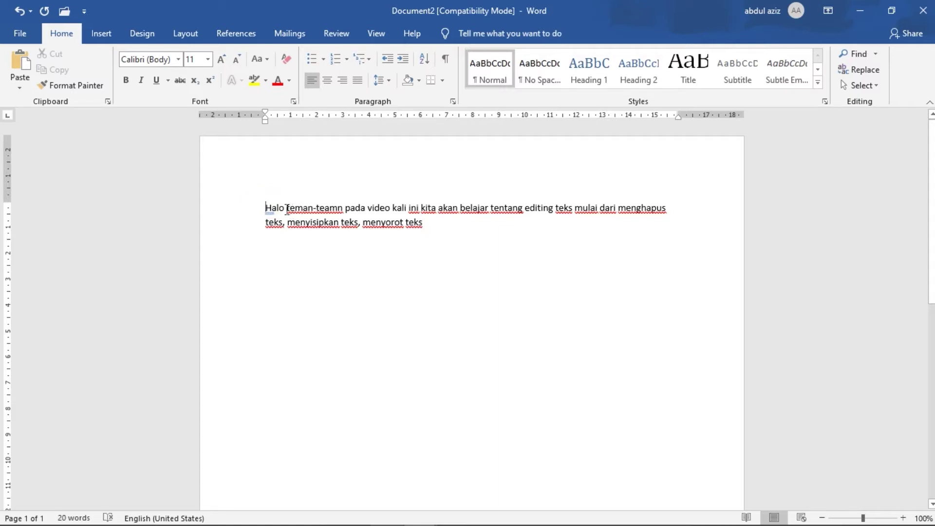
left_click(287, 208)
key("Delete")
key("Delete")
key("Delete")
key("Delete")
key("Delete")
key("Delete")
key("Delete")
key("Delete")
key("Delete")
key("Delete")
key("Delete")
key("Delete")
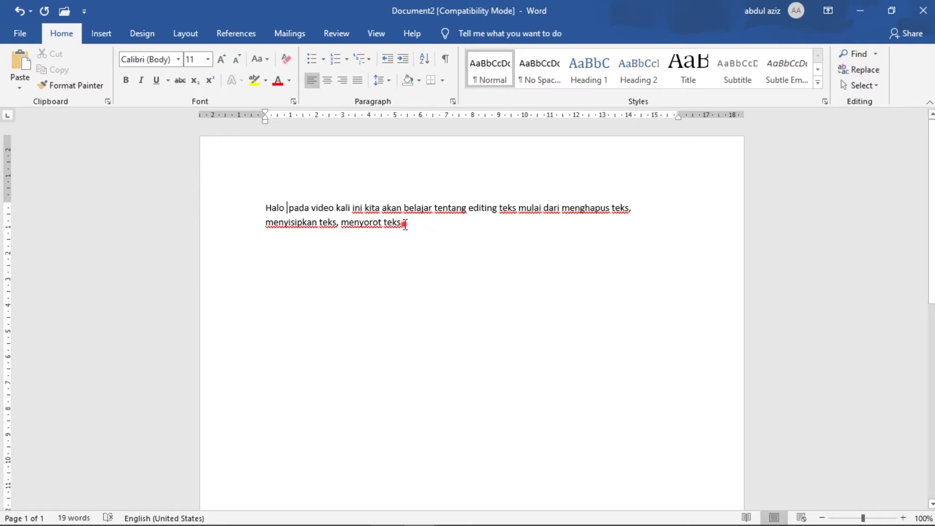
Select the words "menyorot teks" at the end of the second line and delete them together.
left_click_drag(404, 224, 297, 225)
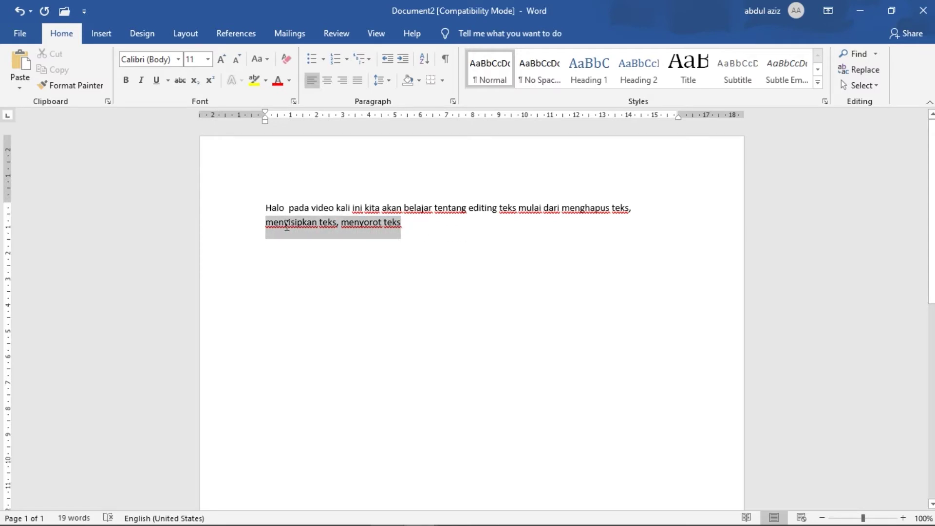
left_click_drag(287, 225, 341, 224)
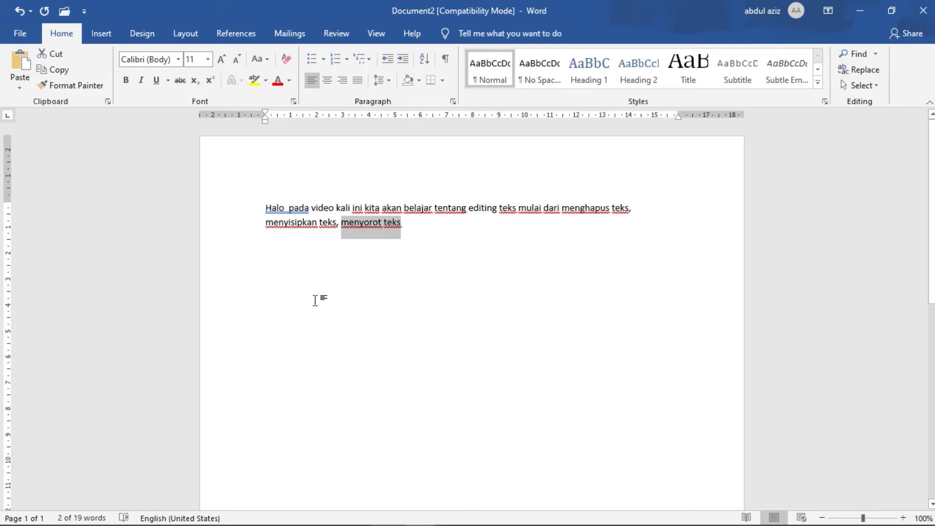
key("BackSpace")
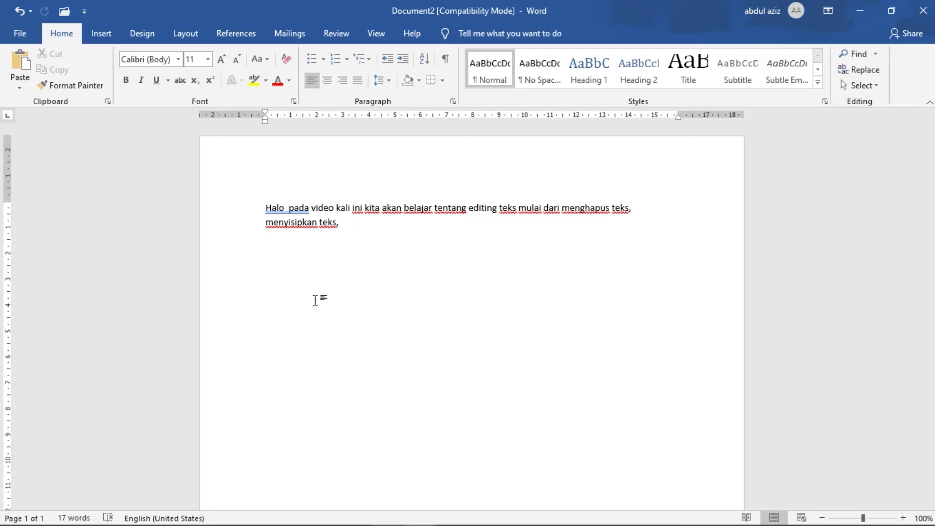
Insert "sahabatku" after "Halo" and "ya" after "editing teks" in the first line.
left_click(285, 208)
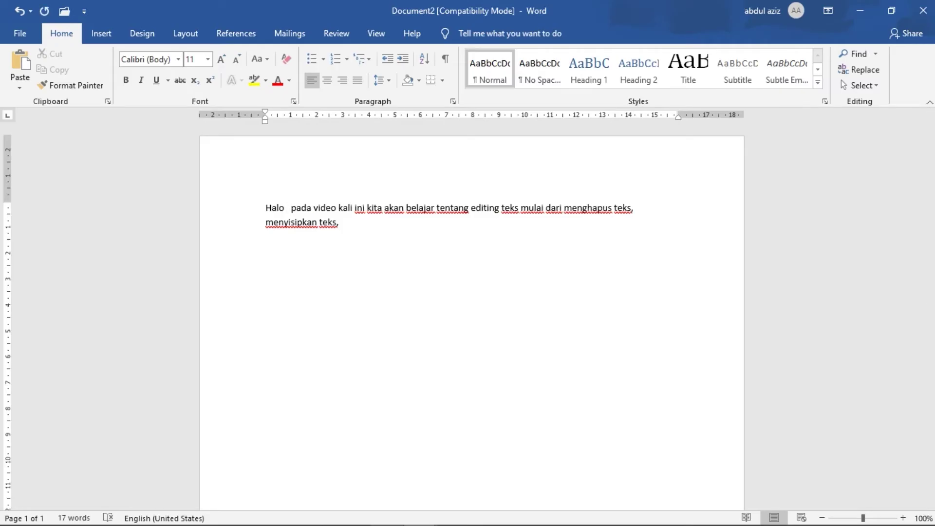
type("sahabatku")
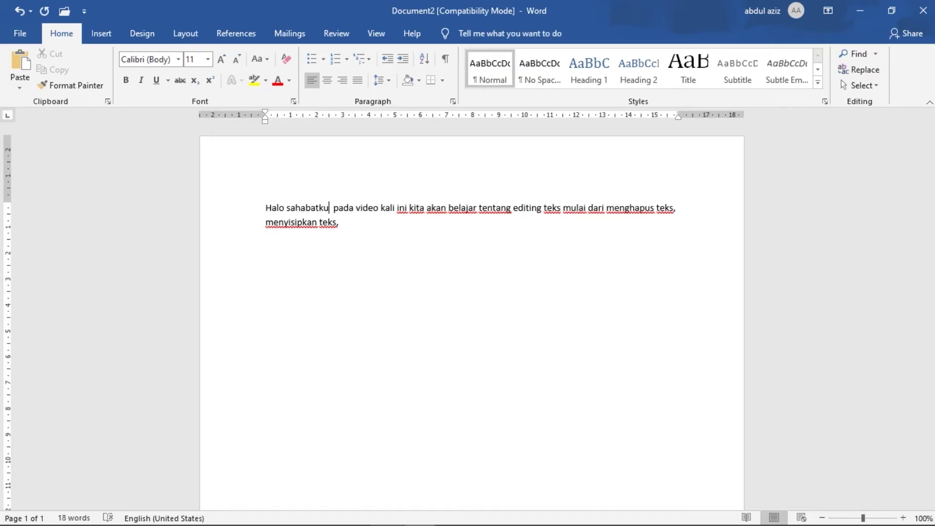
left_click(562, 208)
type("ya")
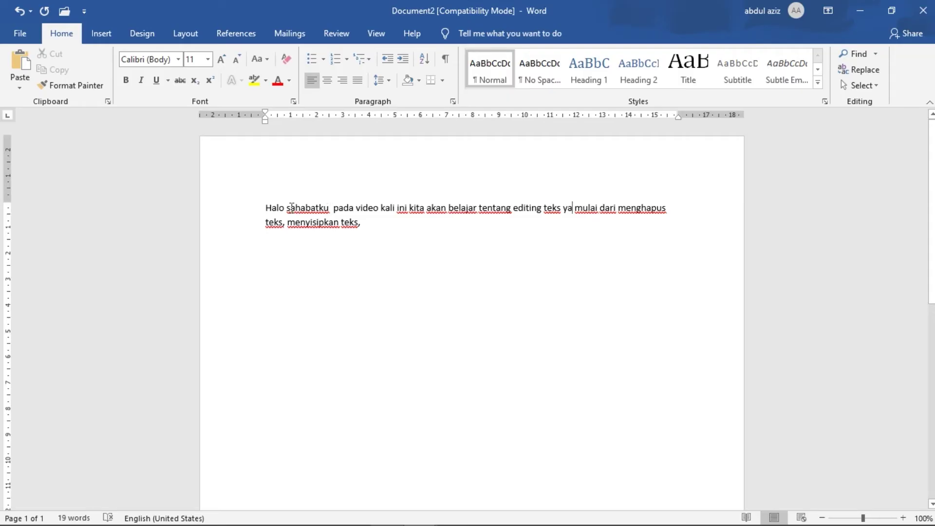
Replace "sahabatku" after "Halo" in the first line with "teman-teman".
left_click_drag(330, 208, 287, 204)
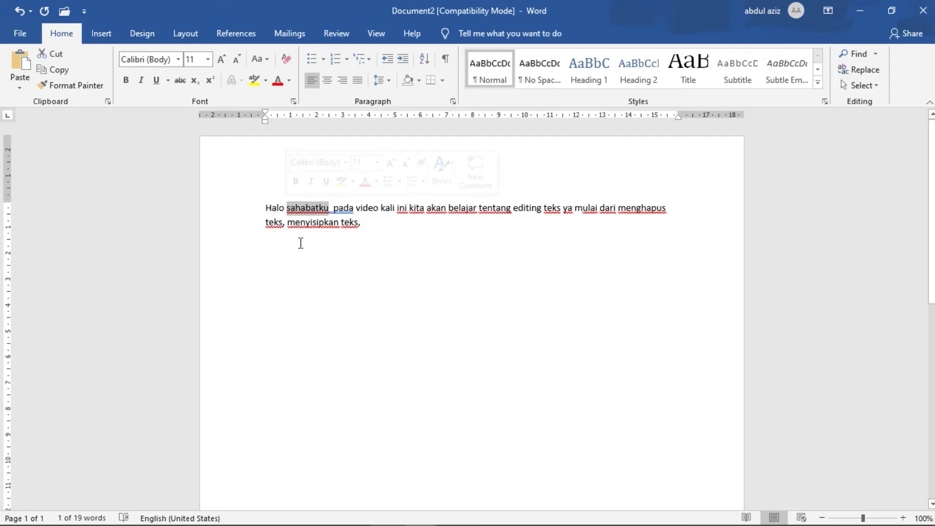
type("teman-teman")
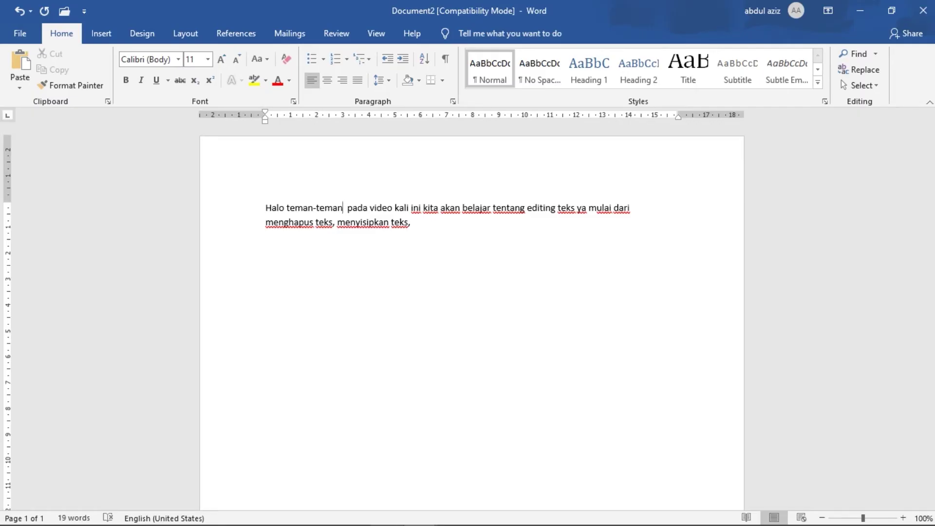
double_click(312, 298)
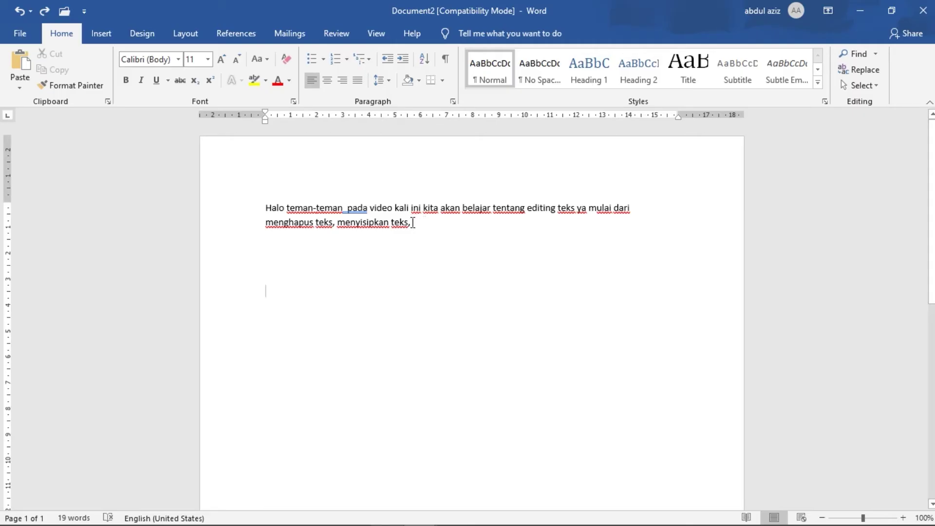
Copy the whole "Halo teman-teman" paragraph and paste it as text only on a new line below.
left_click_drag(419, 224, 256, 203)
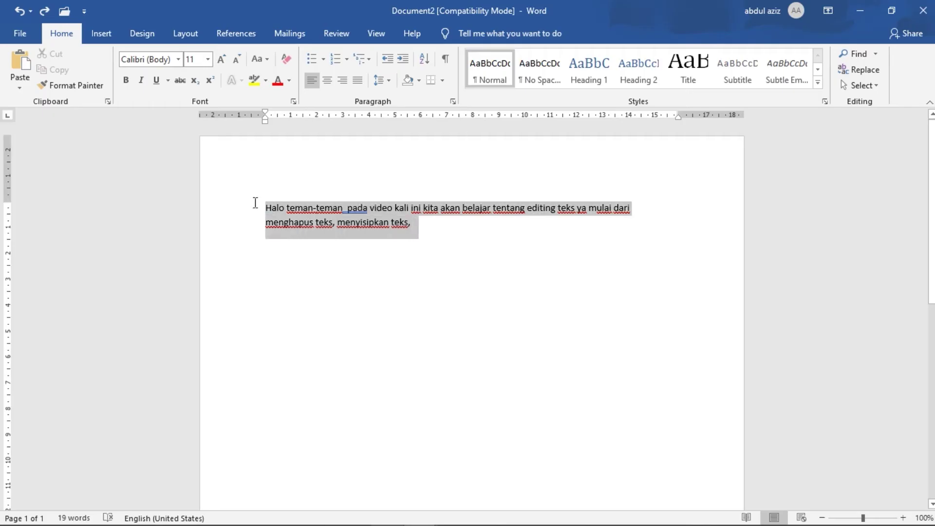
right_click(342, 218)
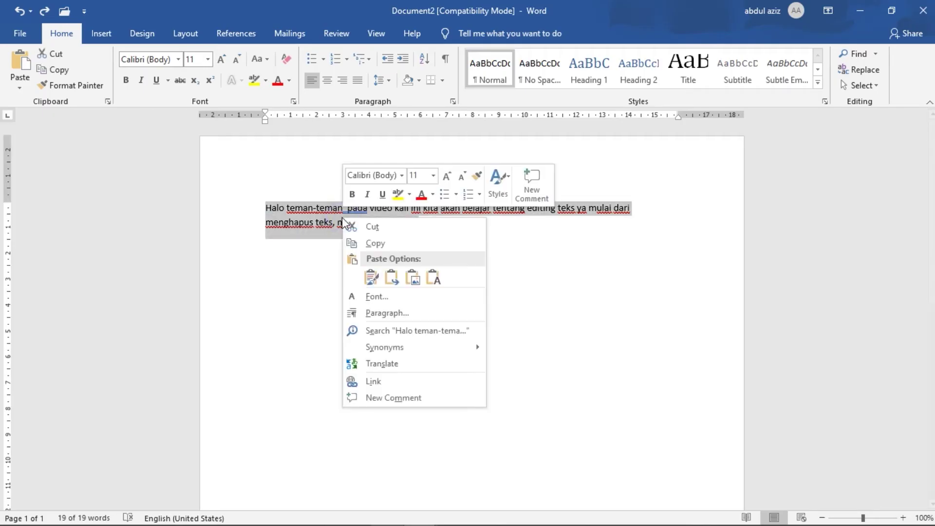
left_click(370, 242)
left_click(428, 227)
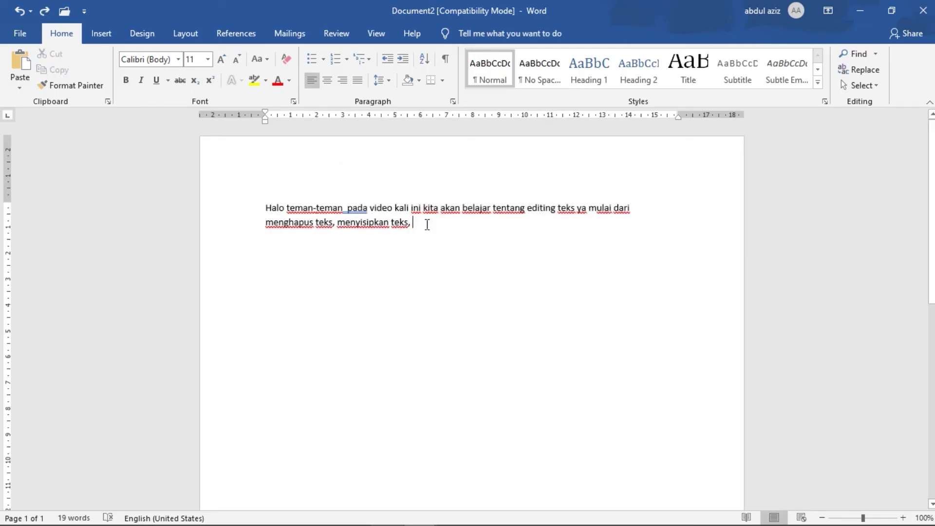
key("Return")
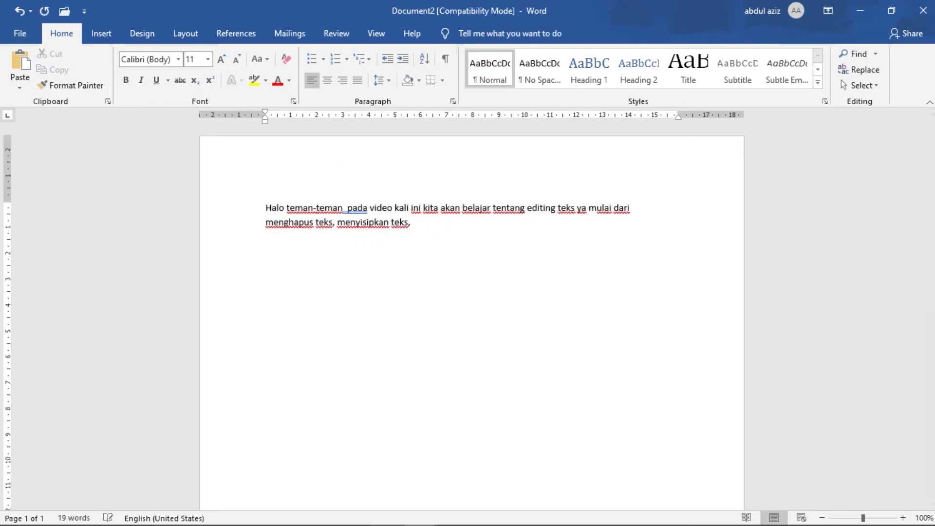
right_click(269, 249)
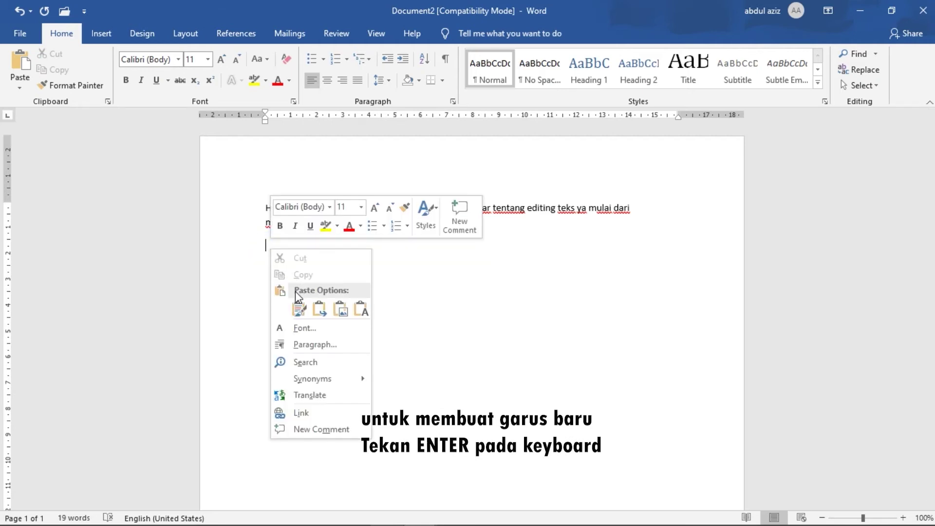
left_click(306, 312)
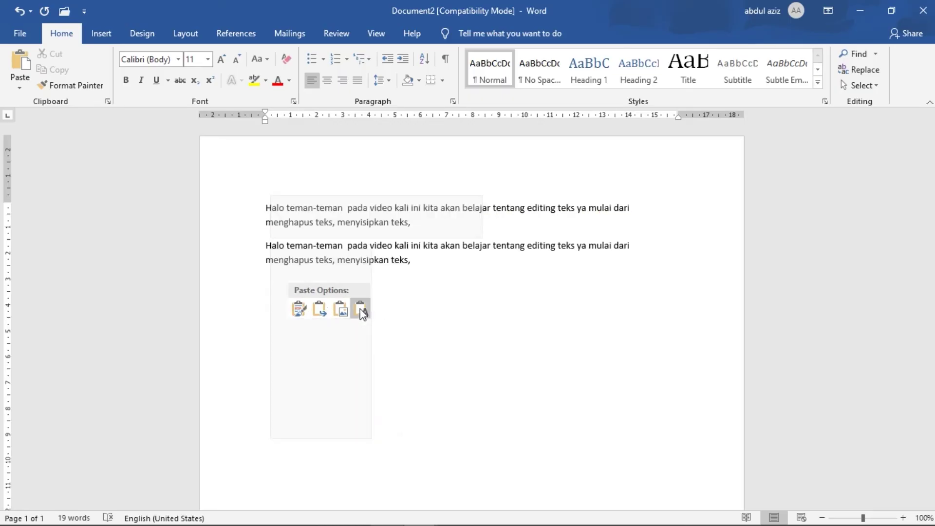
left_click(361, 309)
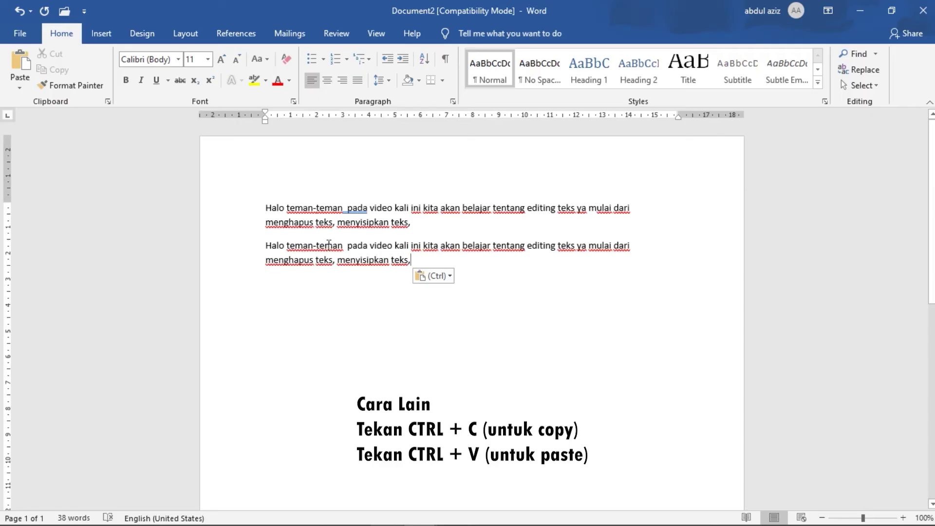
Copy "teman-teman" from the first line and paste it as text only at the end of the second paragraph.
left_click_drag(344, 208, 298, 202)
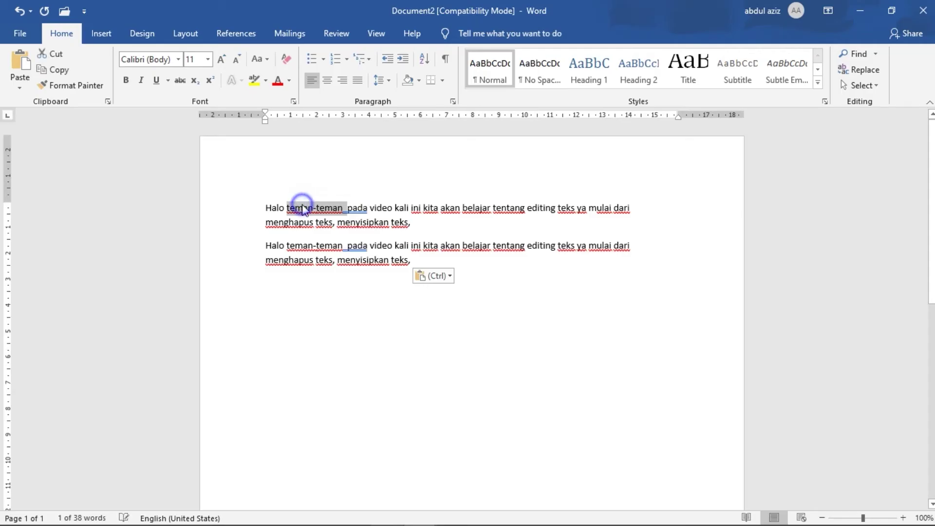
right_click(300, 209)
left_click(422, 261)
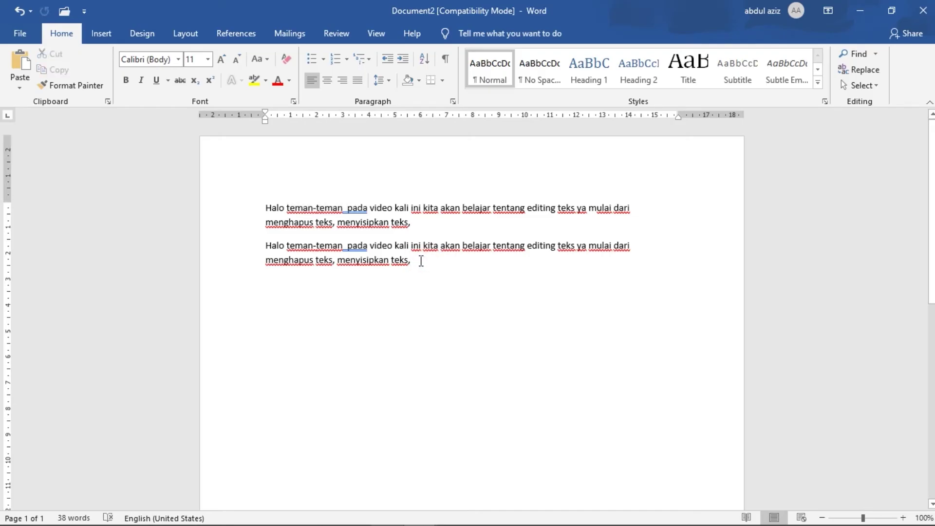
right_click(420, 262)
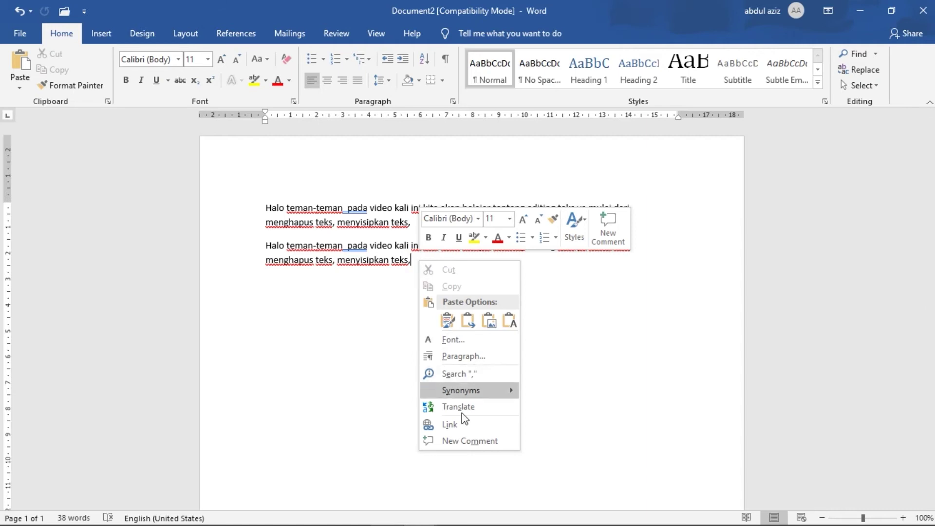
left_click(509, 320)
Undo the pasted "teman-teman" and delete the whole duplicated second paragraph.
double_click(406, 313)
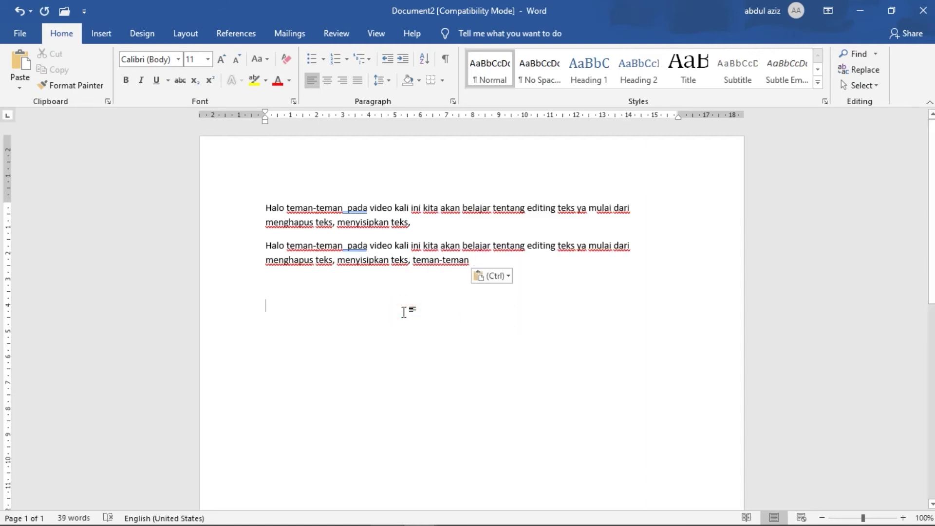
key("ctrl+z")
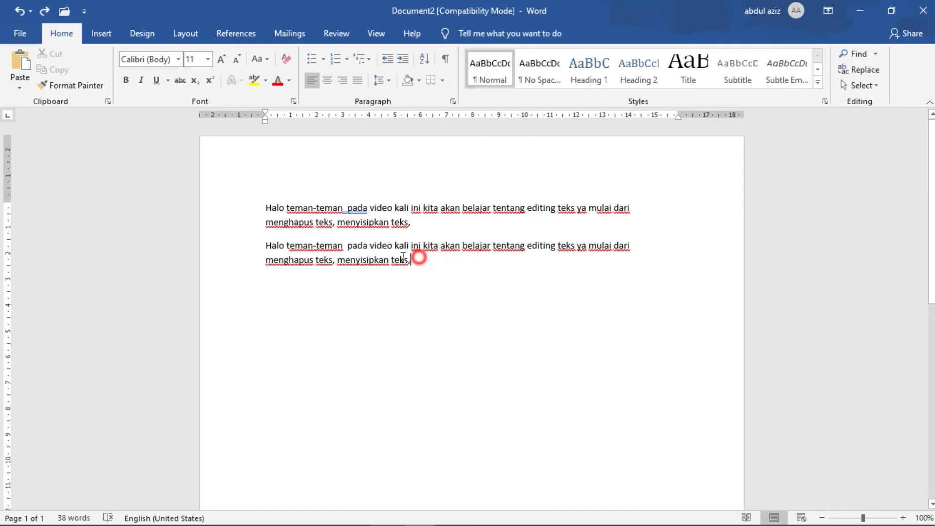
left_click_drag(420, 254, 266, 246)
key("BackSpace")
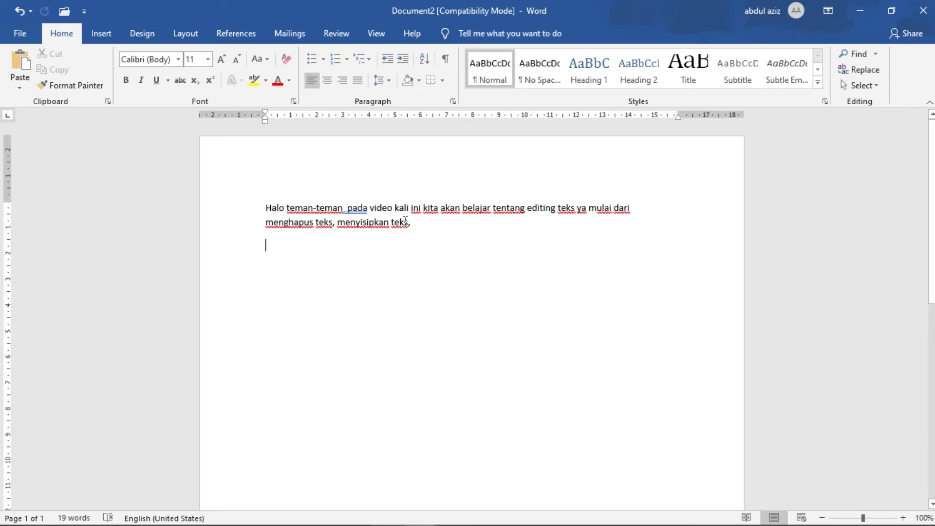
Cut the text from "Halo teman-teman" through "editing teks" and paste it as text only two lines below the remaining text.
left_click_drag(266, 208, 575, 208)
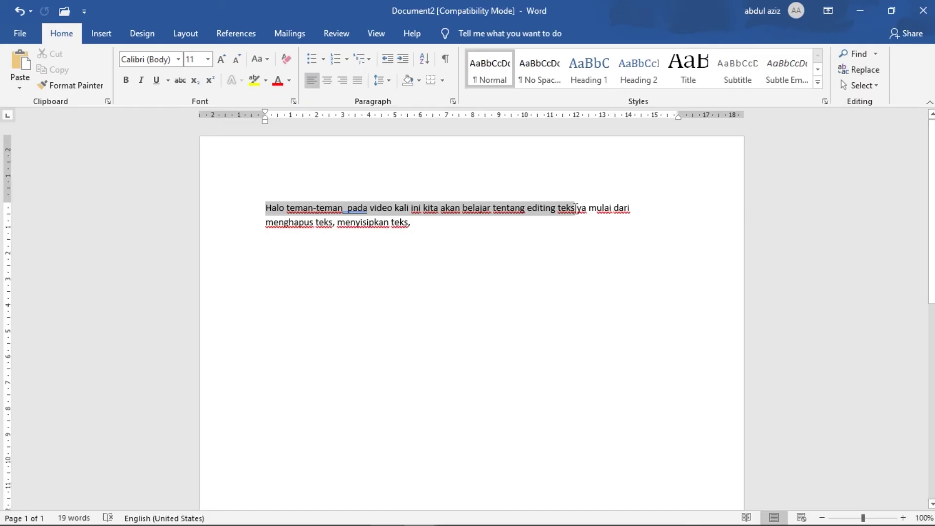
right_click(513, 212)
left_click(540, 219)
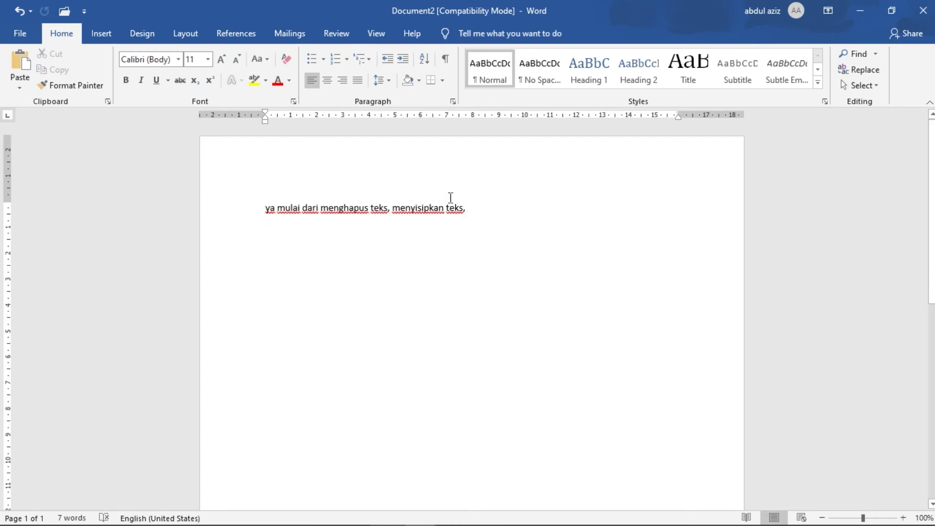
key("Return")
key("Return")
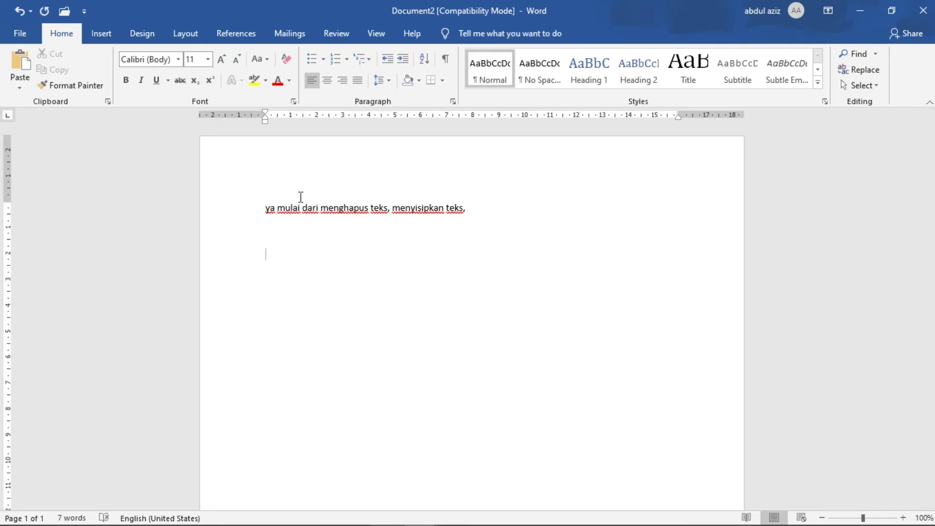
left_click(271, 252)
right_click(272, 252)
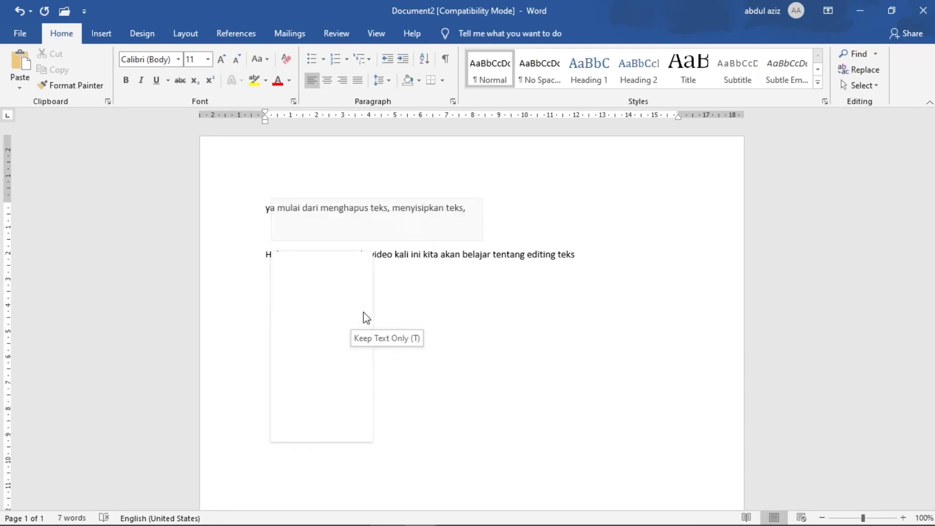
left_click(363, 312)
Add the line "Saya sangat ingin makan siang," below the "Halo teman-teman" line.
left_click(586, 242)
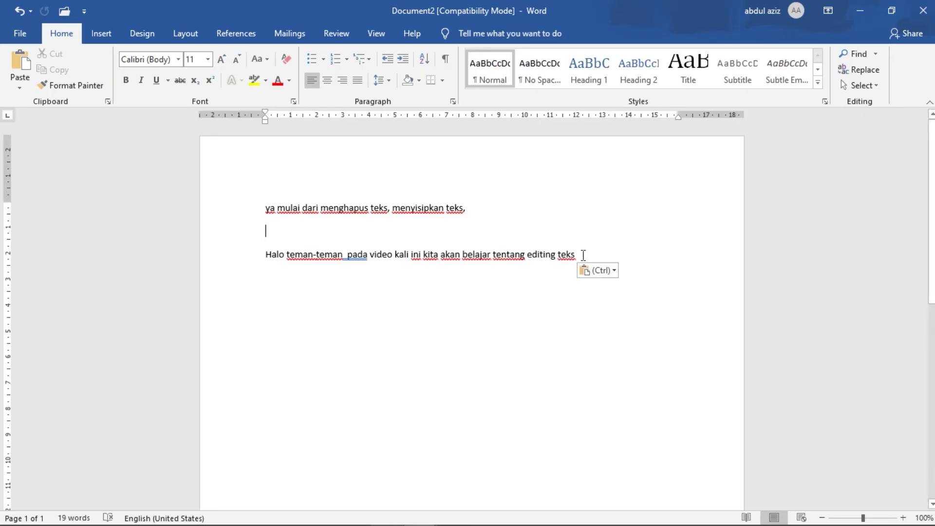
type("saya sangat ing")
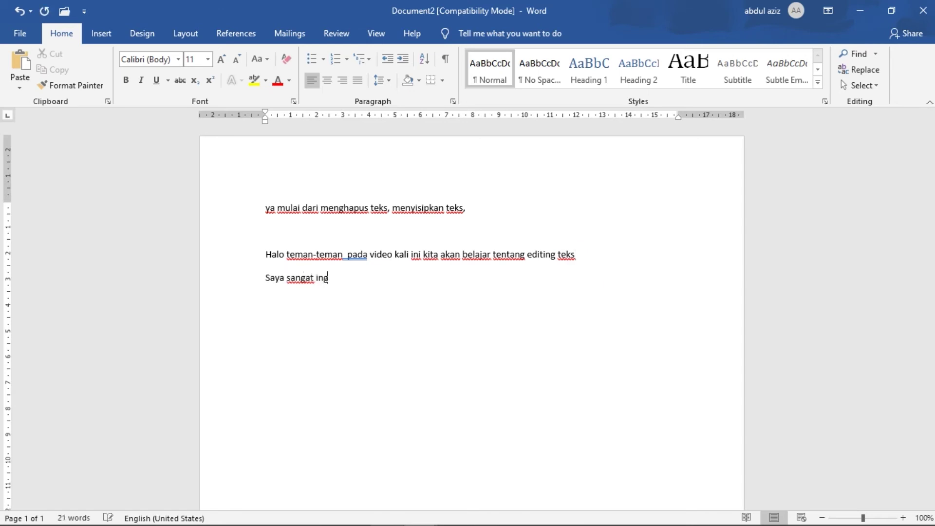
type("in makan siang,")
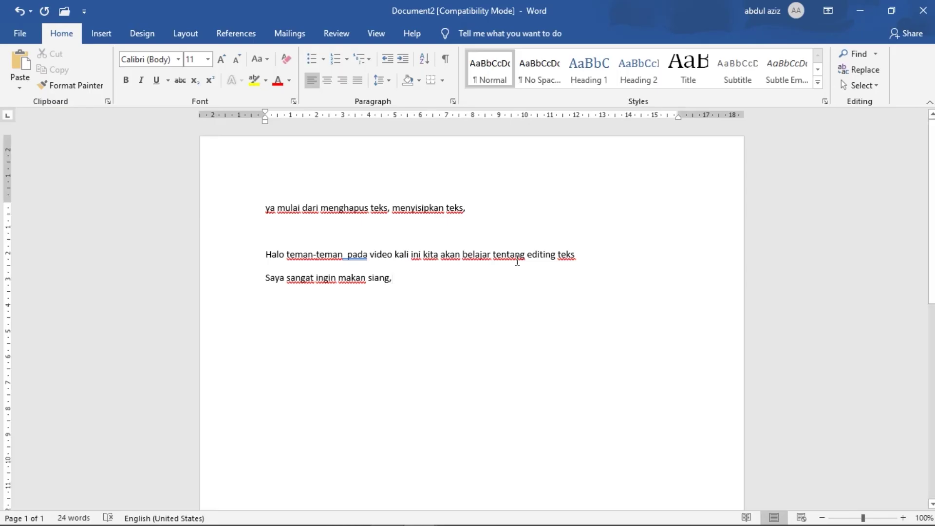
Undo the typing of the line "Saya sangat ingin makan siang," and redo it in full.
left_click(18, 13)
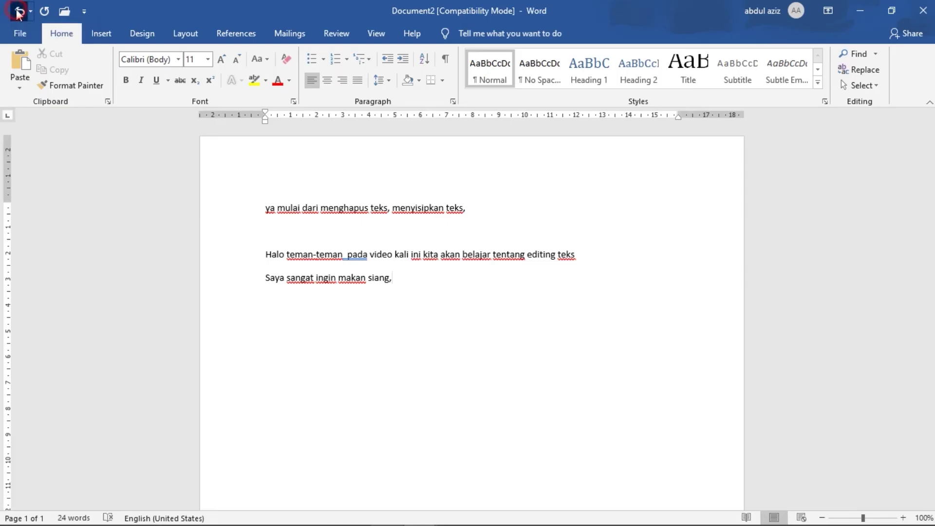
left_click(18, 13)
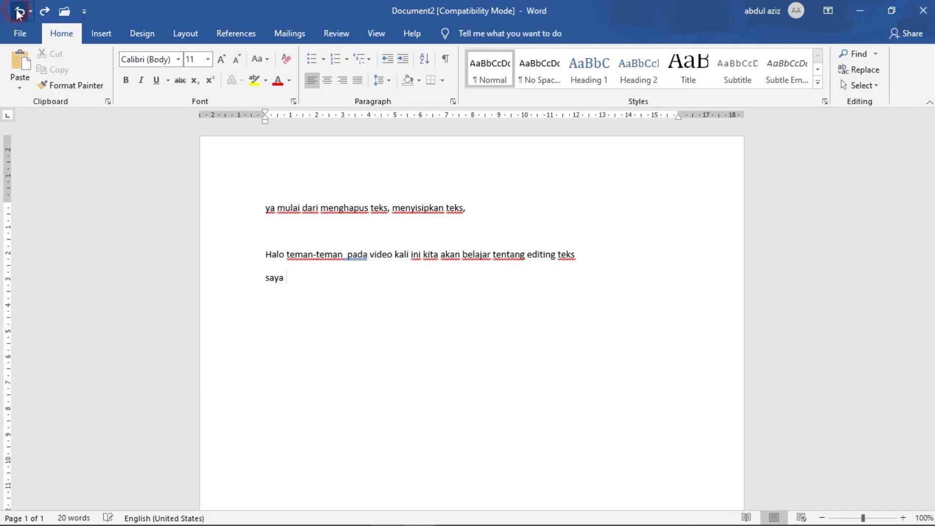
left_click(18, 14)
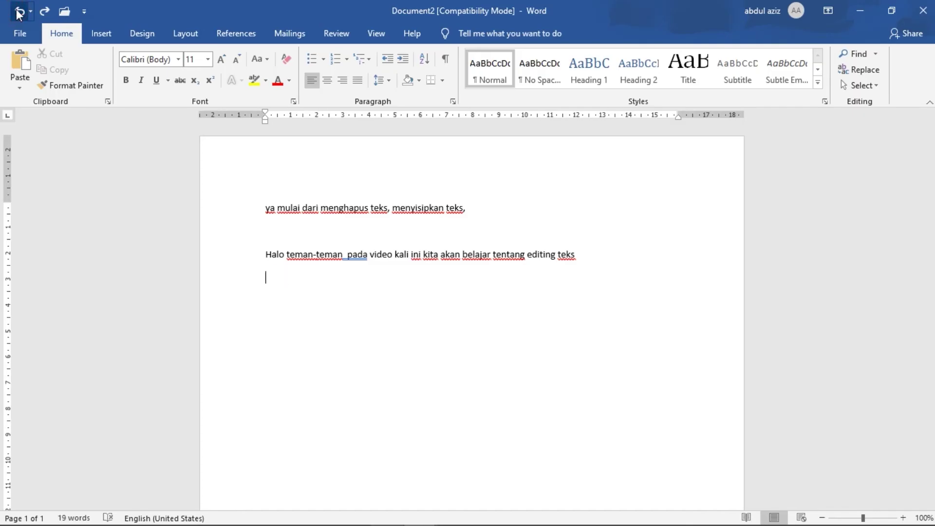
left_click(42, 11)
left_click(42, 12)
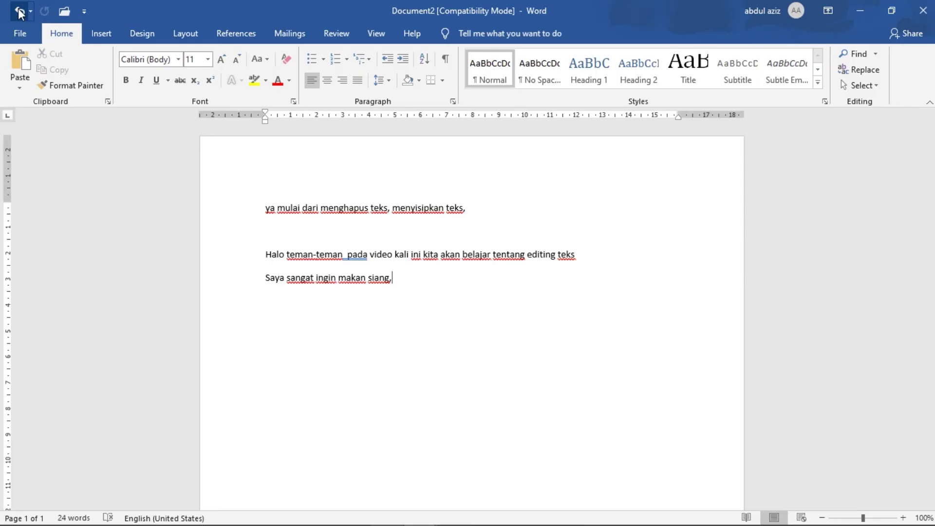
Repeat undoing and redoing the last line's typing, finishing with the full "Saya sangat ingin makan siang," restored.
left_click(19, 9)
left_click(19, 9)
left_click(42, 12)
left_click(41, 12)
key("ctrl+z")
left_click(44, 10)
left_click(45, 11)
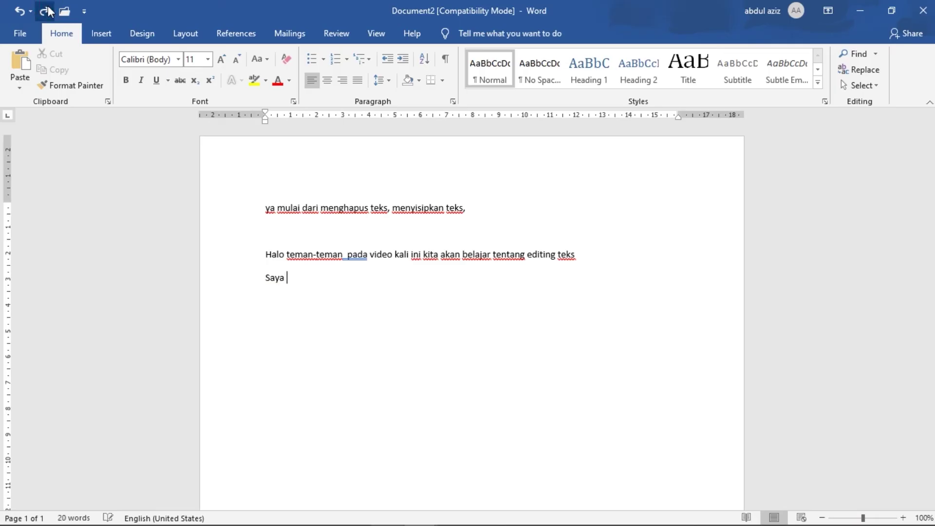
left_click(45, 11)
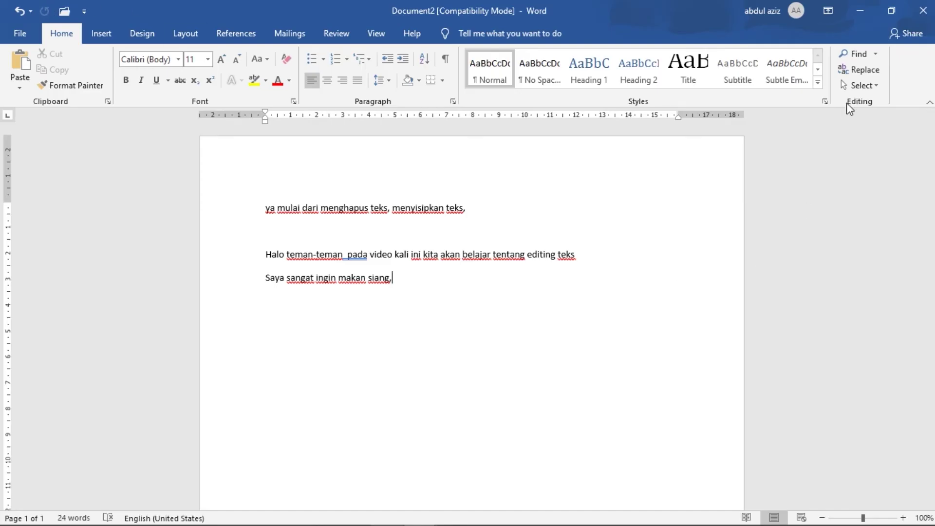
Search the document for the word "teks" and enlarge the page view to 164% to inspect the text.
left_click(858, 54)
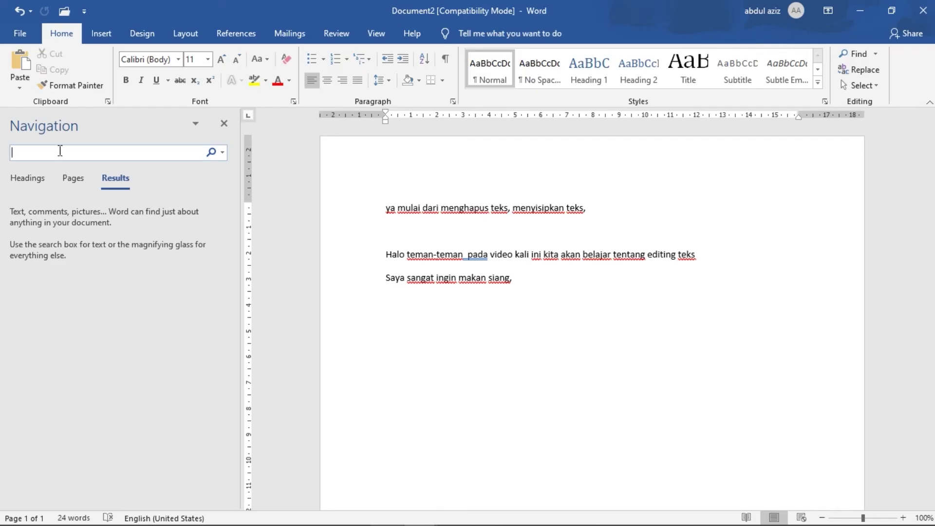
type("teks")
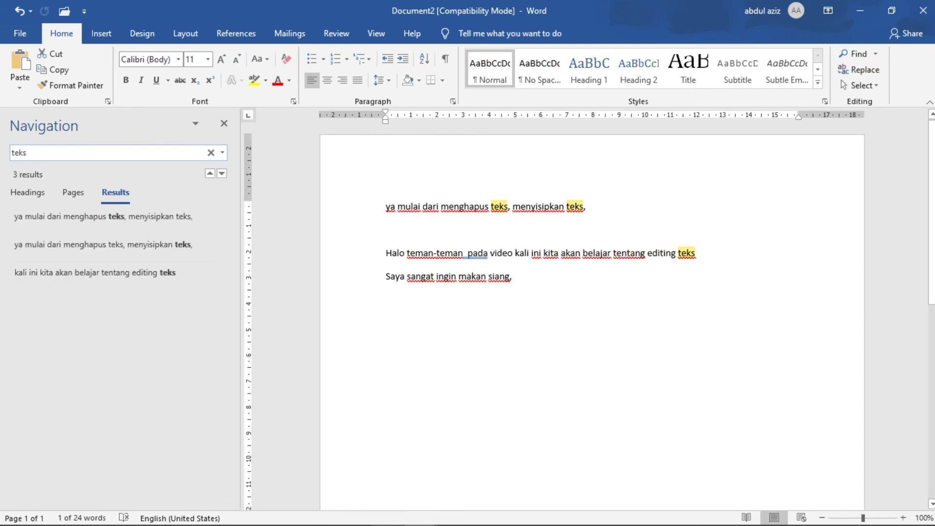
key("Return")
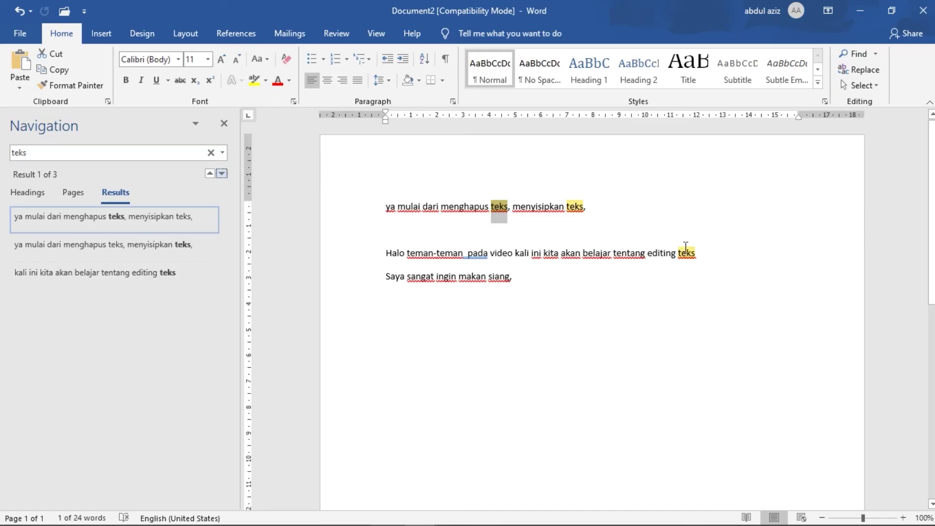
scroll(647, 303, "down", 2)
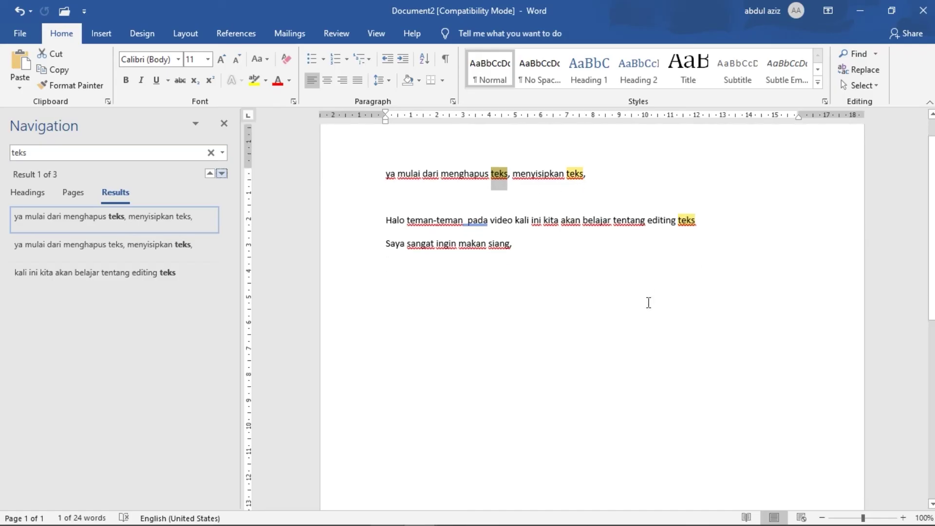
scroll(648, 303, "up", 2)
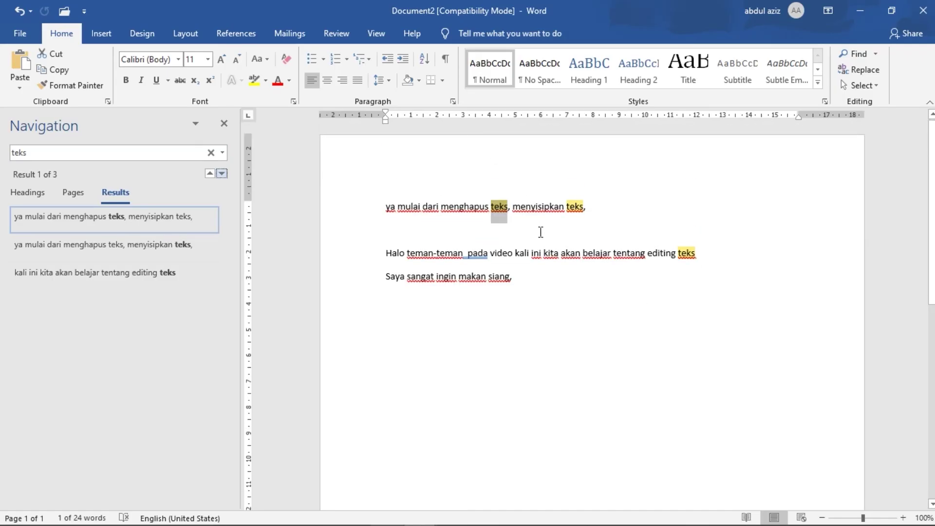
left_click(863, 518)
left_click_drag(863, 518, 869, 518)
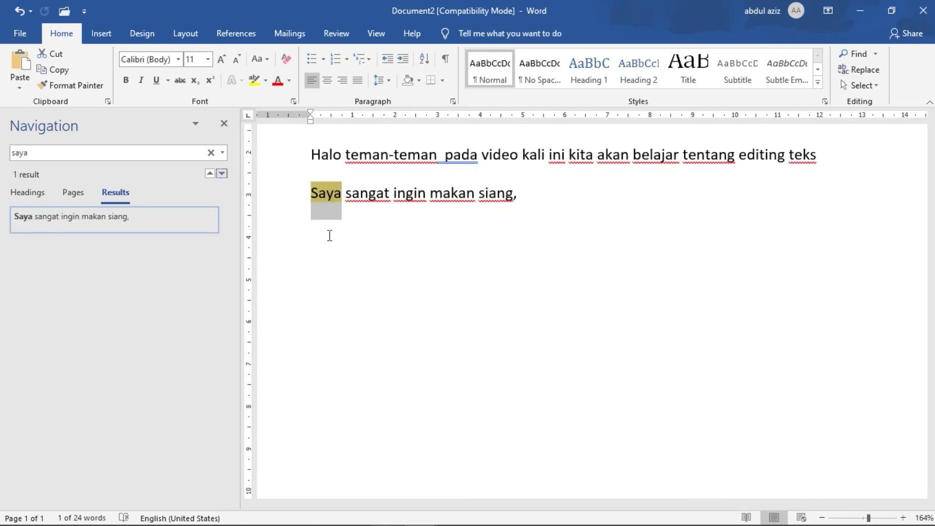
Close the search results and set up a replacement of "teks" with "tulisan", locating the first match.
left_click(224, 123)
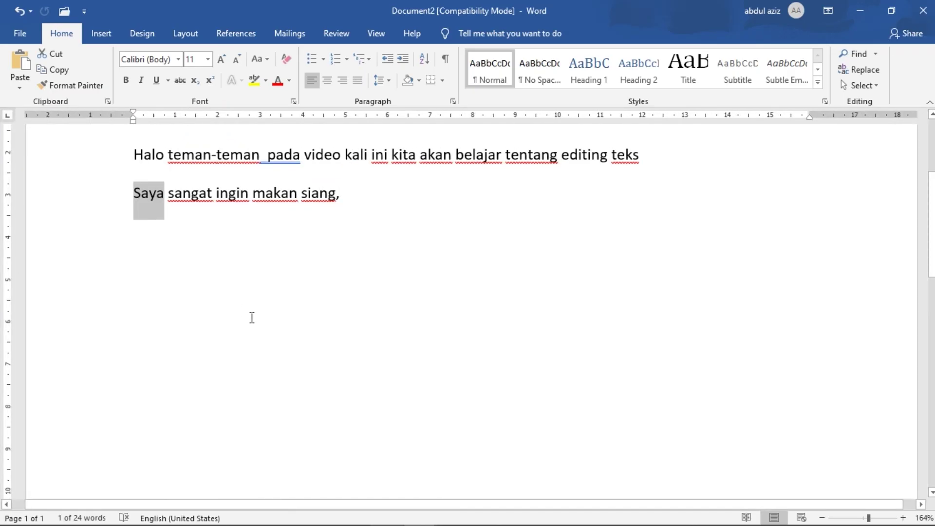
left_click(770, 517)
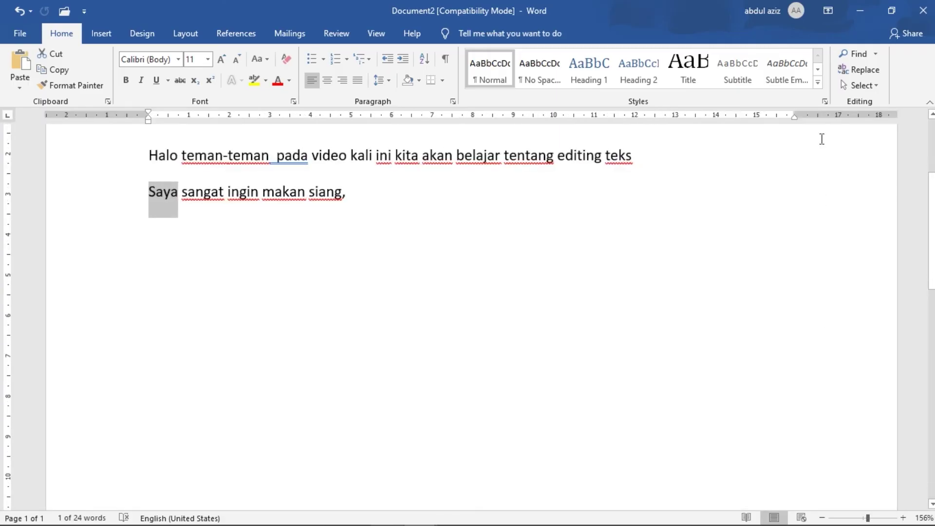
left_click(863, 72)
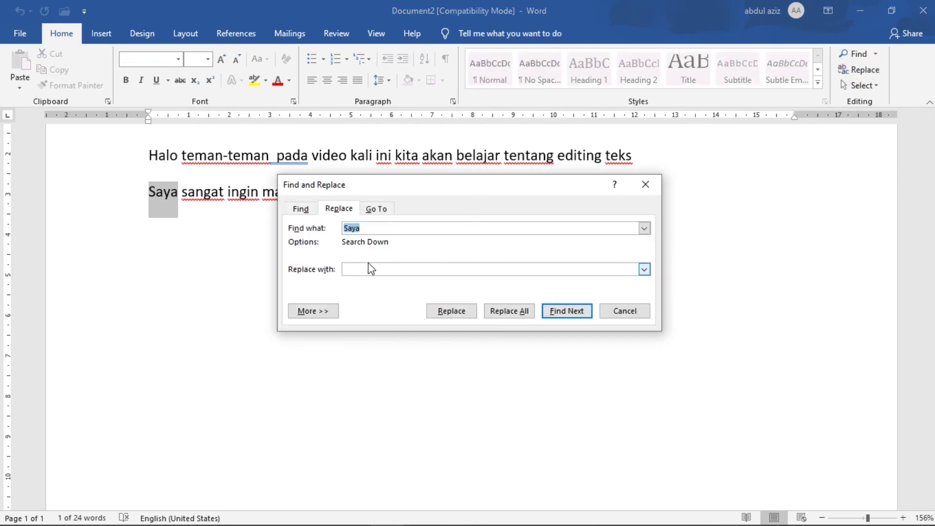
left_click(382, 229)
double_click(382, 229)
type("teks")
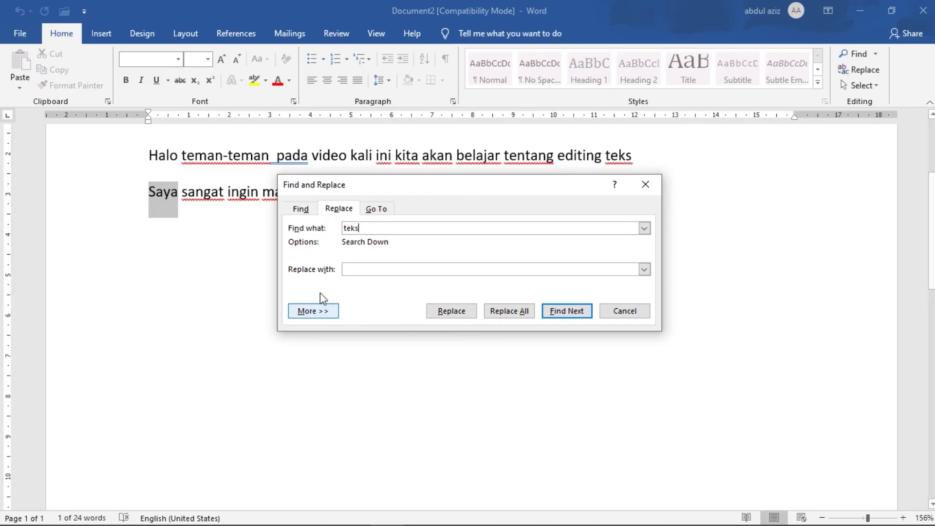
left_click(358, 270)
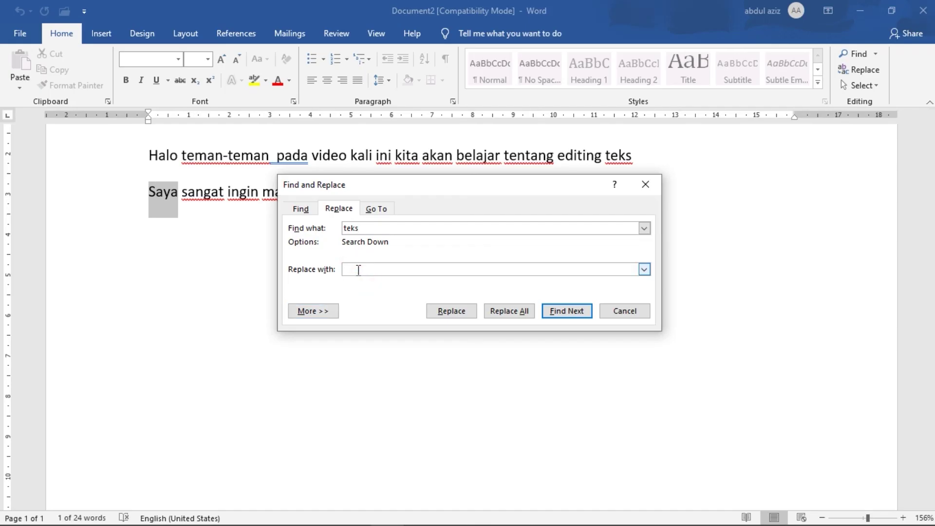
type("tulisan")
left_click_drag(439, 181, 627, 195)
key("Return")
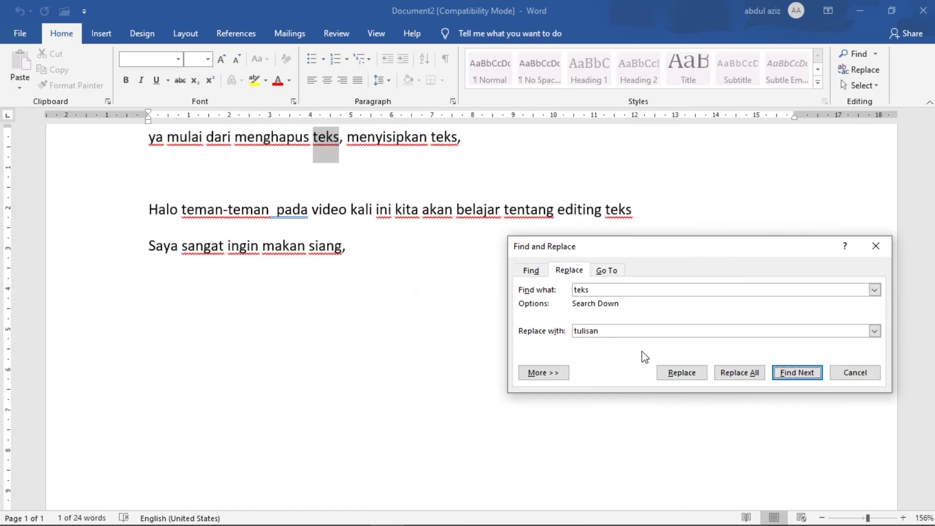
Replace all three occurrences of "teks" with "tulisan" one at a time.
left_click(681, 373)
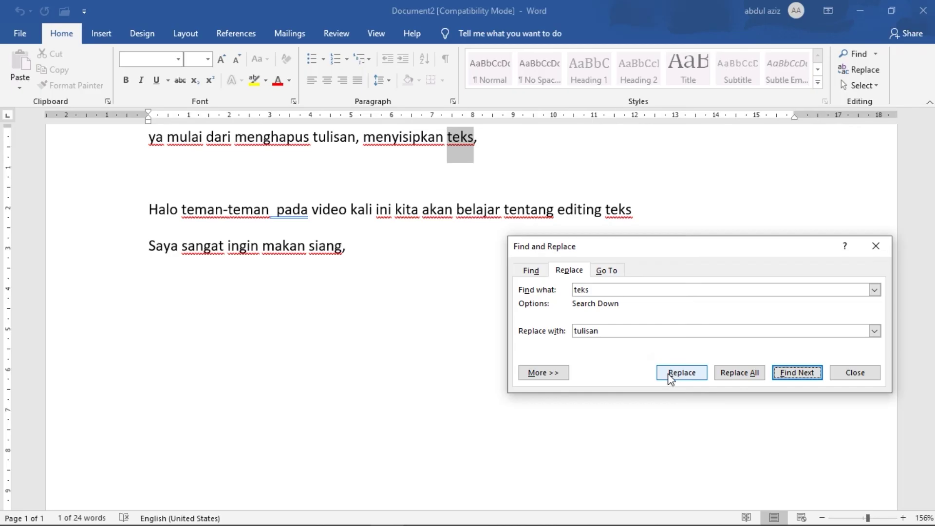
left_click(671, 379)
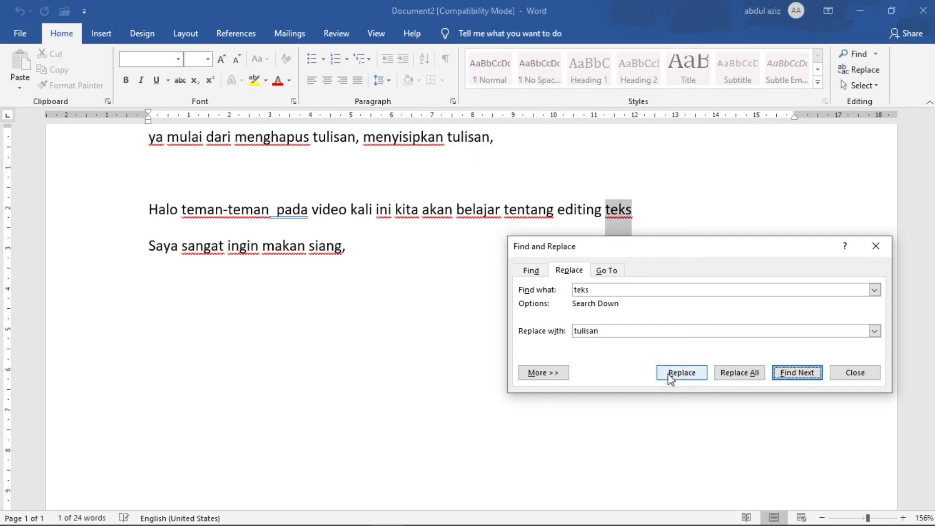
left_click(671, 379)
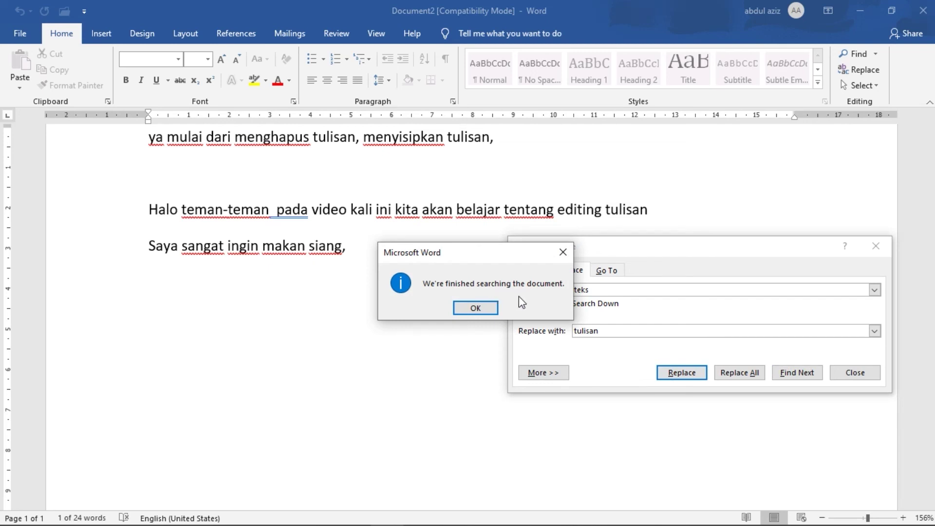
left_click(475, 308)
left_click_drag(670, 254, 542, 291)
scroll(406, 231, "up", 3)
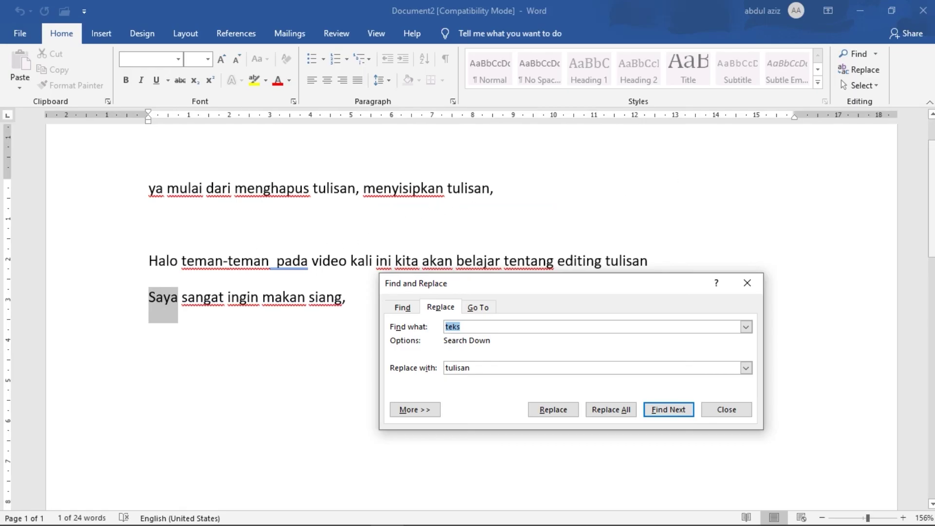
Set up the reverse replacement, searching for "tulisan" and replacing it with "teks".
left_click(932, 195)
scroll(363, 210, "down", 2)
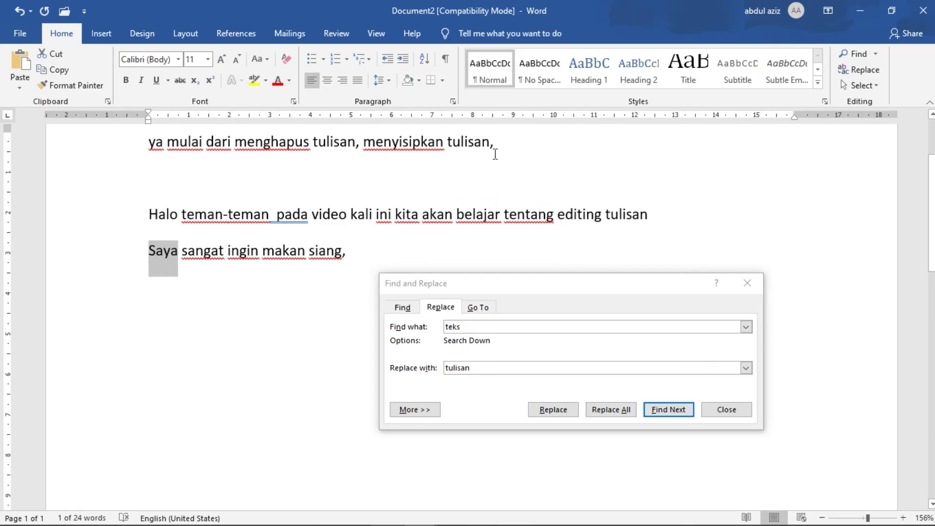
left_click(470, 325)
type("tulisan")
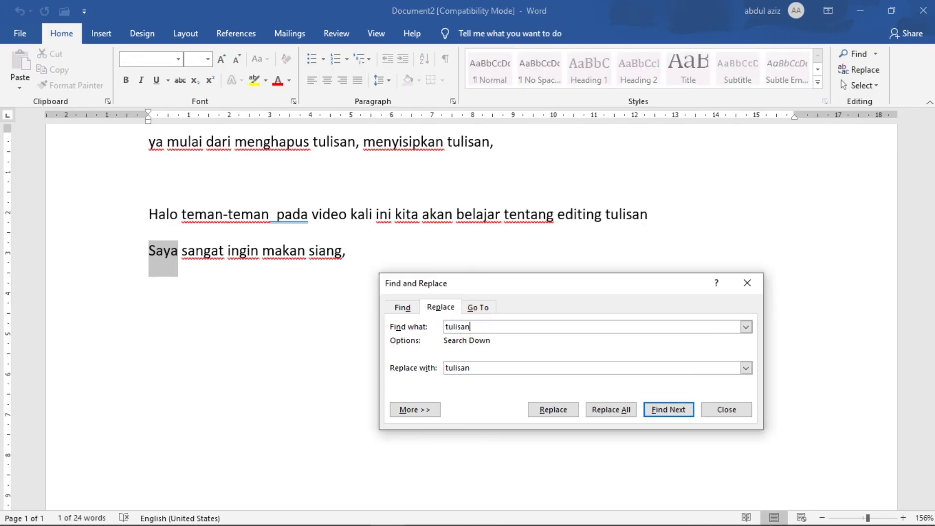
left_click_drag(485, 368, 392, 371)
type("teks")
Replace each "tulisan" with "teks" one at a time, searching from the document's beginning, and return the page view to 100%.
left_click(545, 411)
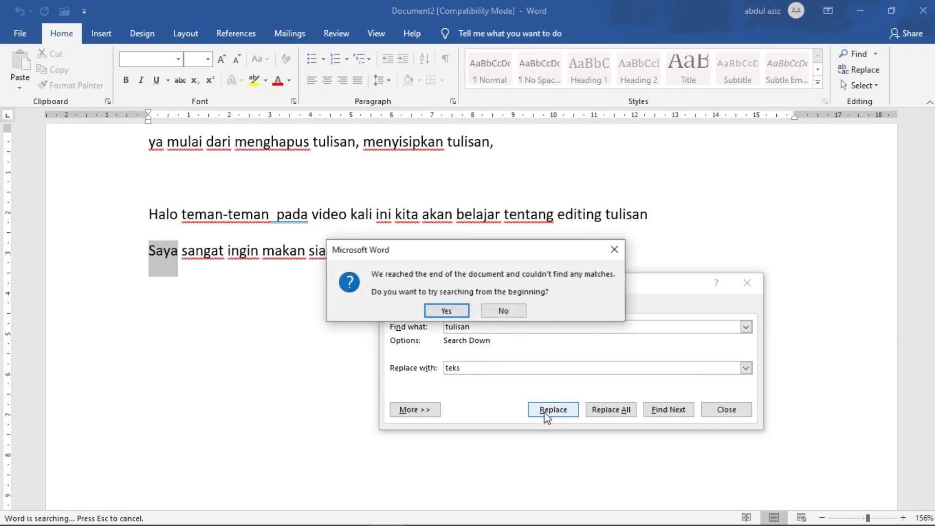
key("Return")
left_click(551, 410)
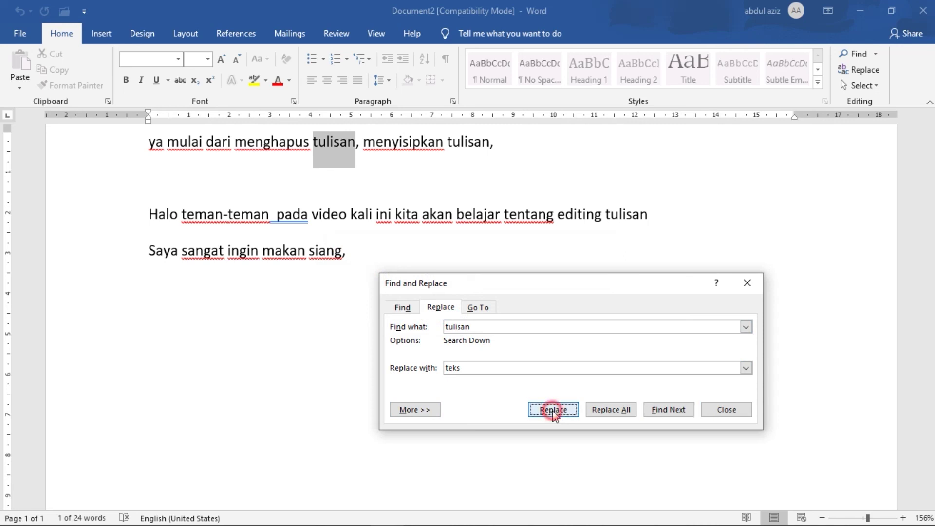
left_click(553, 412)
left_click(554, 411)
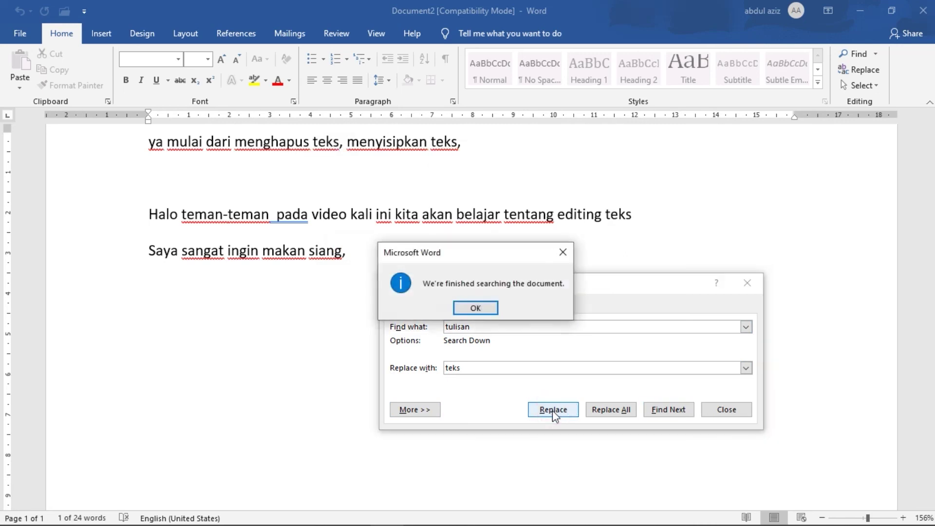
left_click(476, 308)
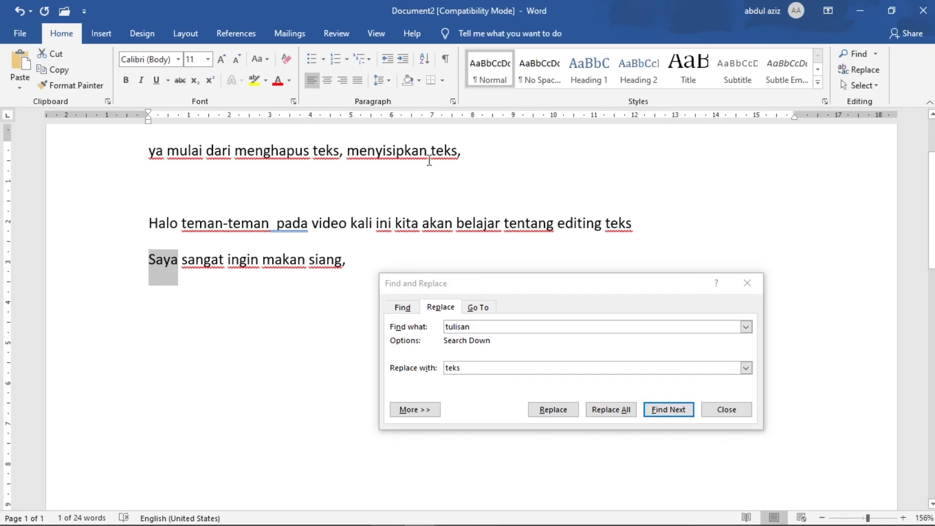
left_click(741, 281)
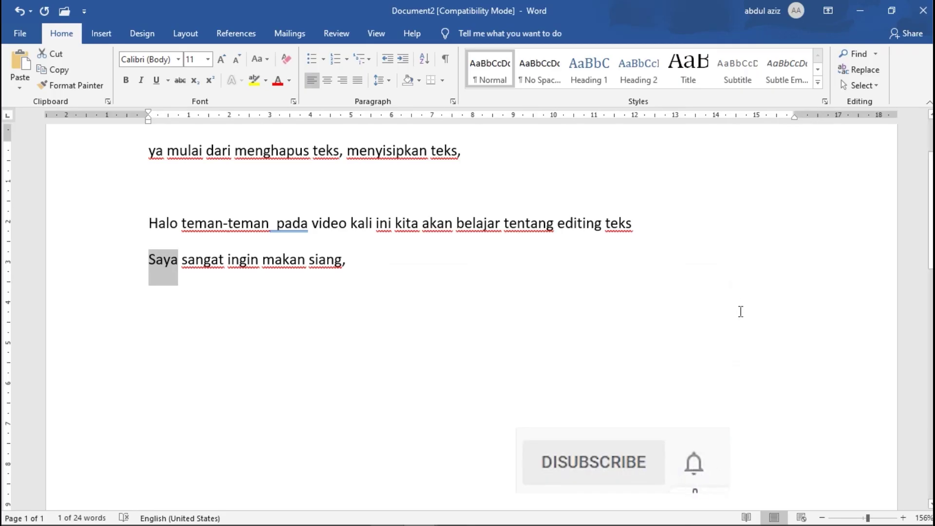
left_click_drag(868, 518, 865, 519)
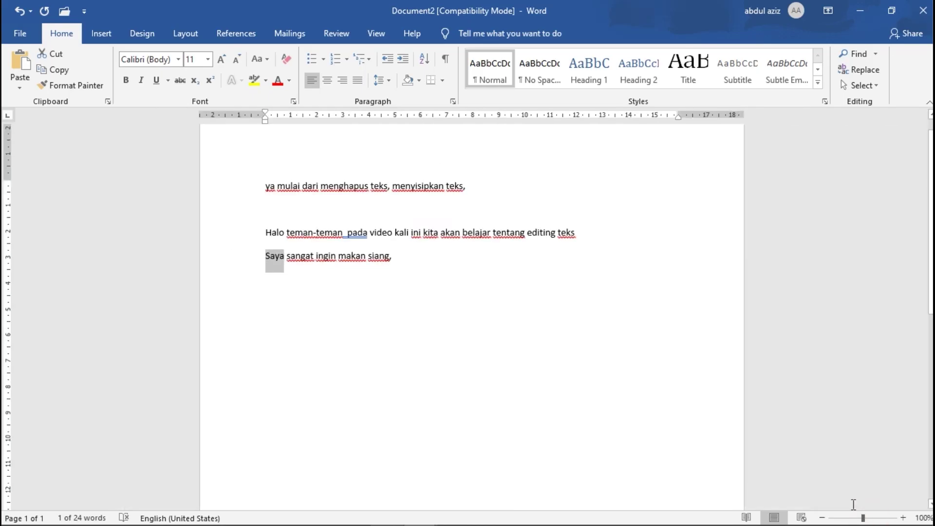